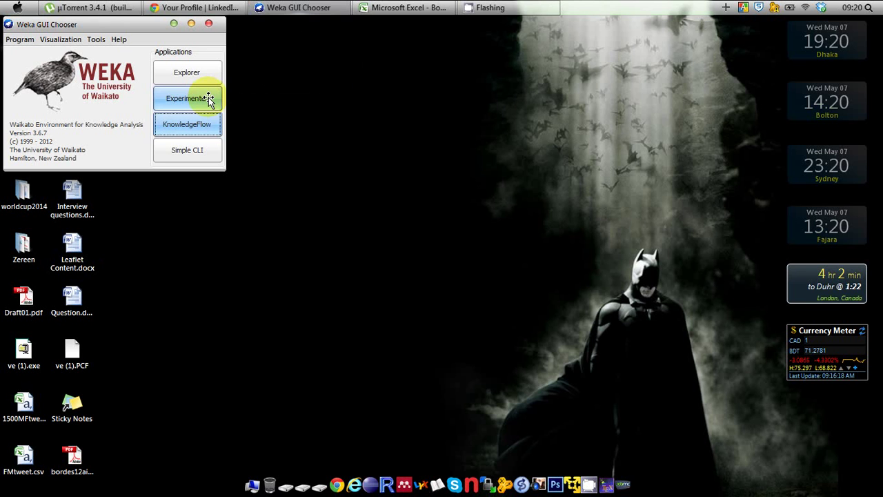
Open the Experimenter in a maximized window and create a new experiment in Advanced configuration mode
click(179, 96)
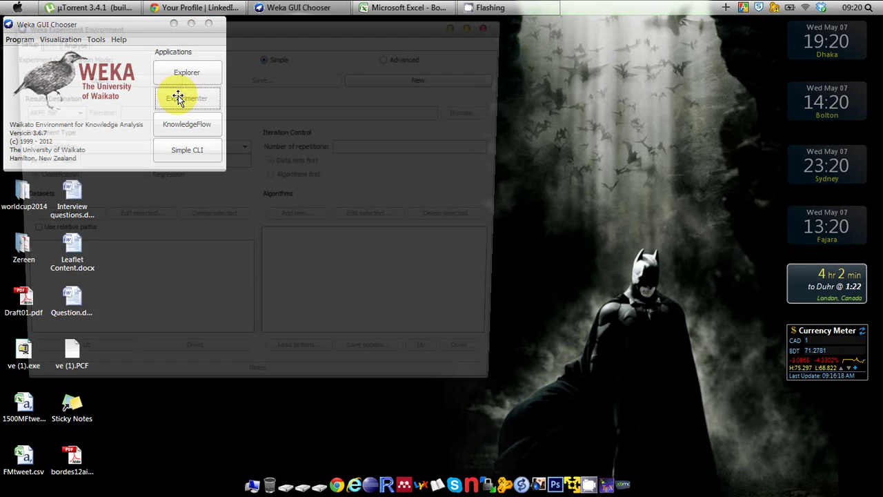
click(475, 26)
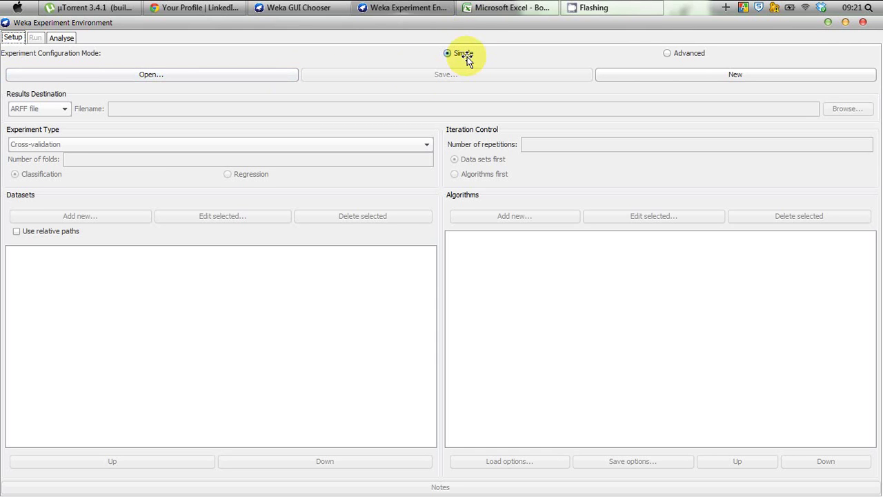
click(666, 54)
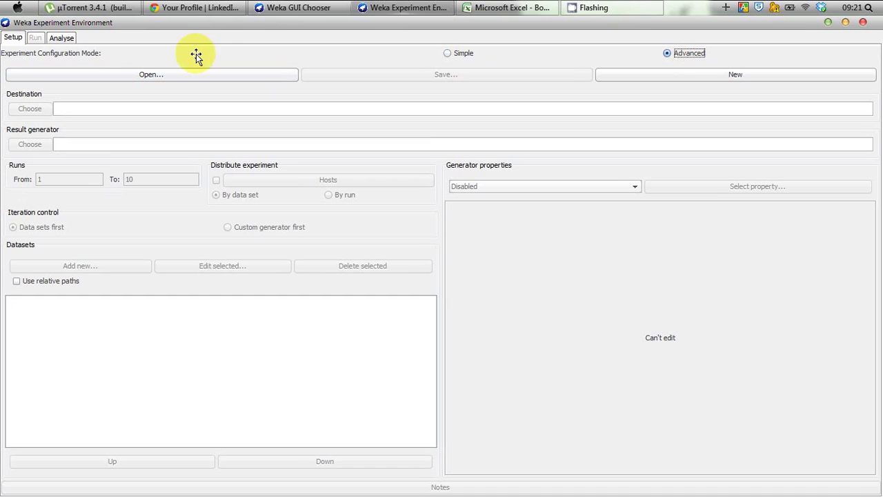
click(726, 80)
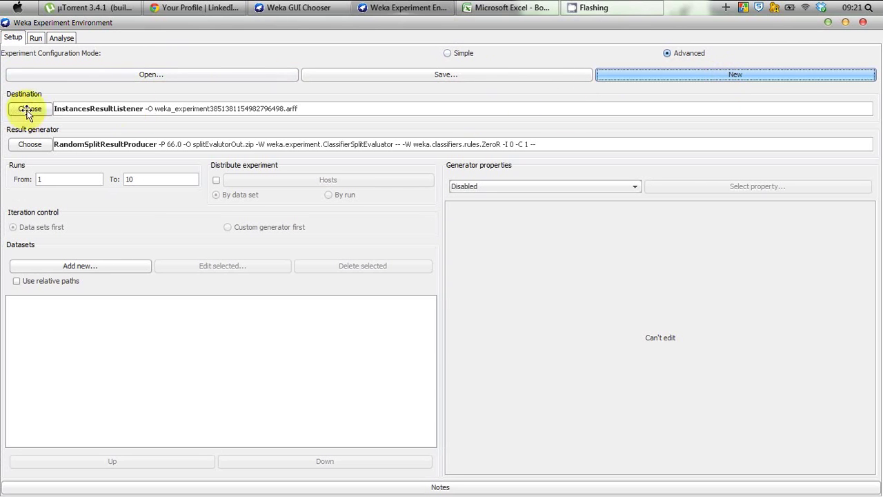
Review the available result listeners for the destination and keep InstancesResultListener
click(47, 110)
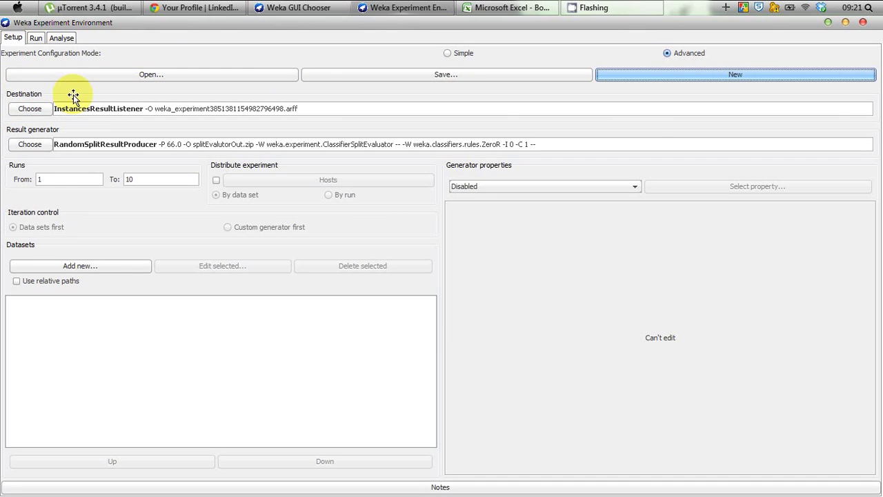
click(18, 102)
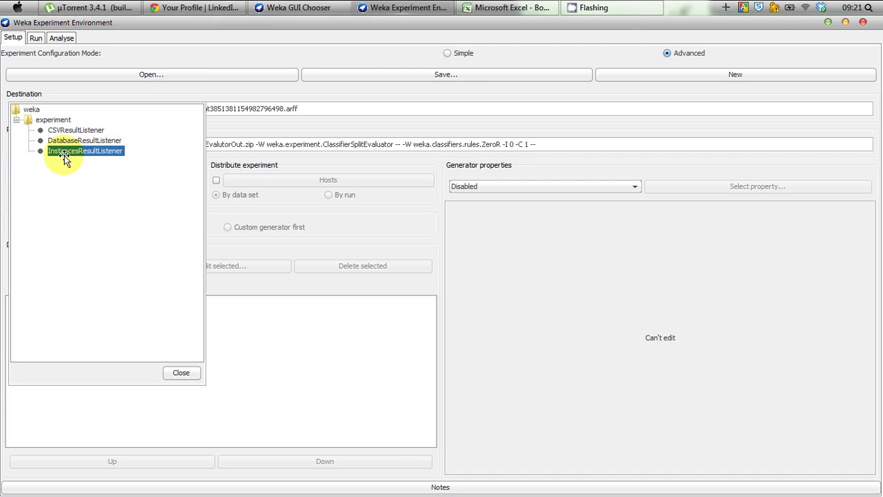
click(237, 105)
Set the output file of the destination's InstancesResultListener to 1.arff on the Desktop and accept the settings
click(234, 110)
drag(235, 111, 479, 169)
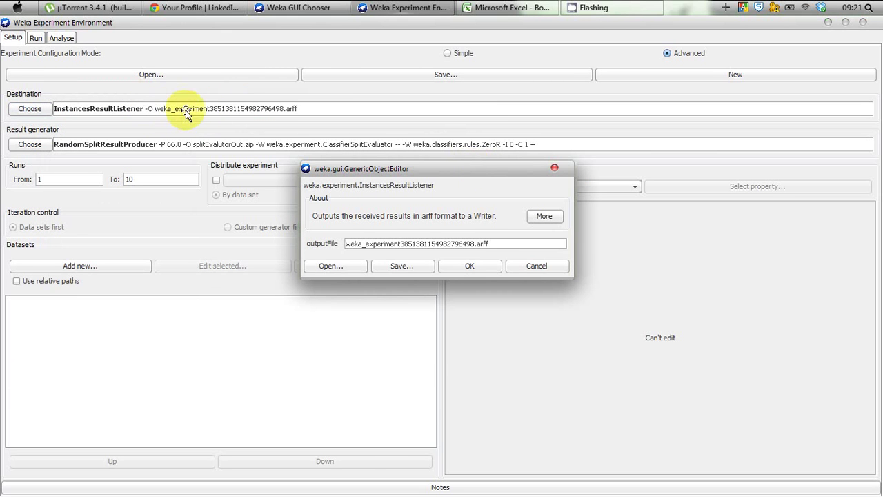
click(390, 246)
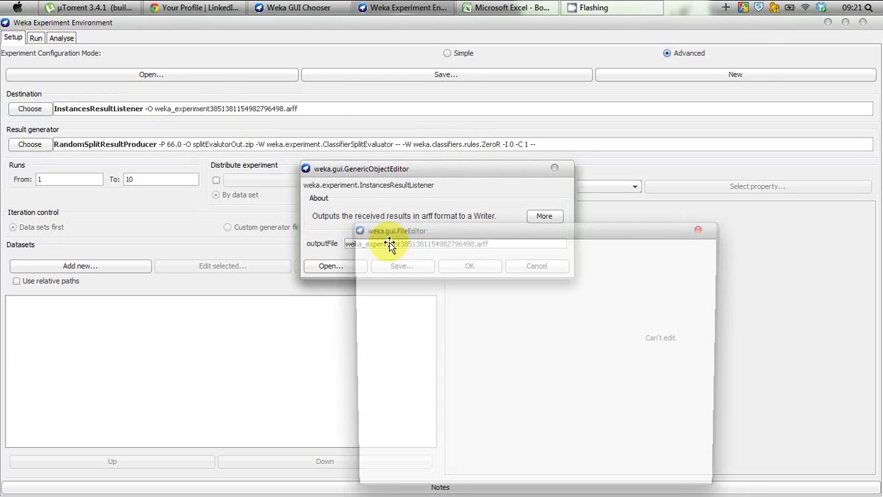
drag(510, 235, 503, 133)
click(374, 231)
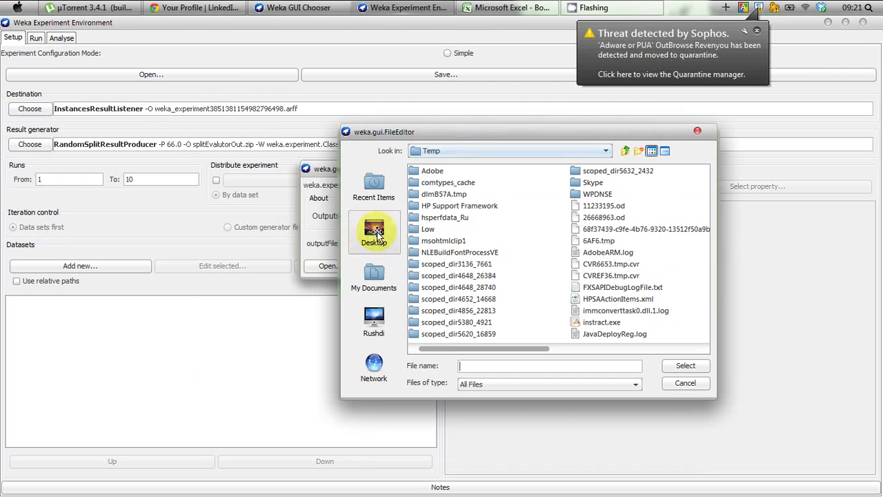
click(474, 366)
text(1.)
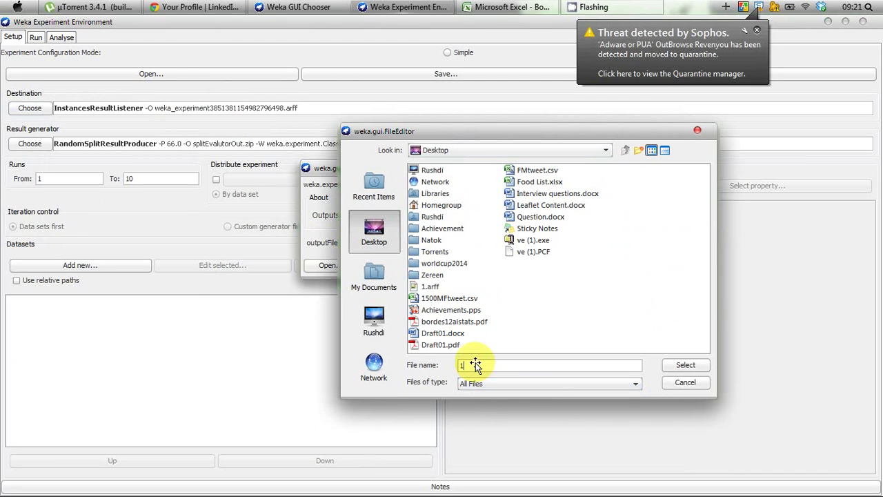
text(arff)
click(686, 364)
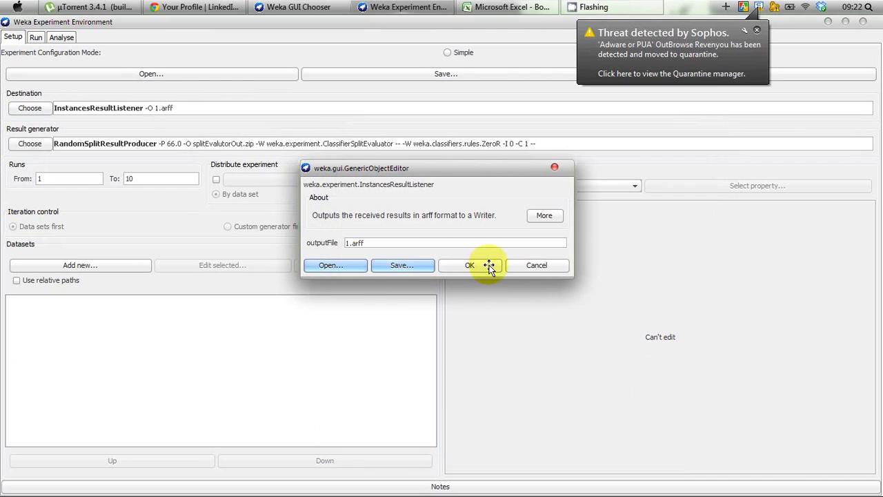
click(468, 267)
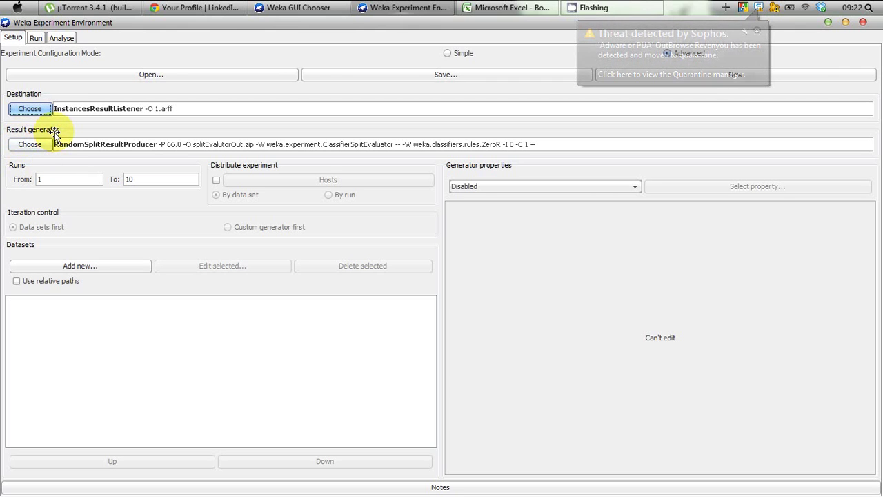
Set the result generator to CrossValidationResultProducer and open its settings in an enlarged editor
click(30, 147)
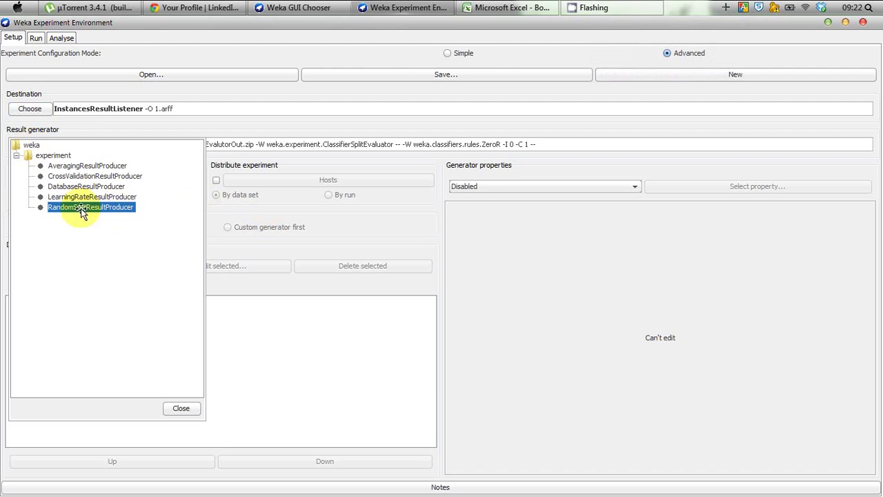
click(90, 176)
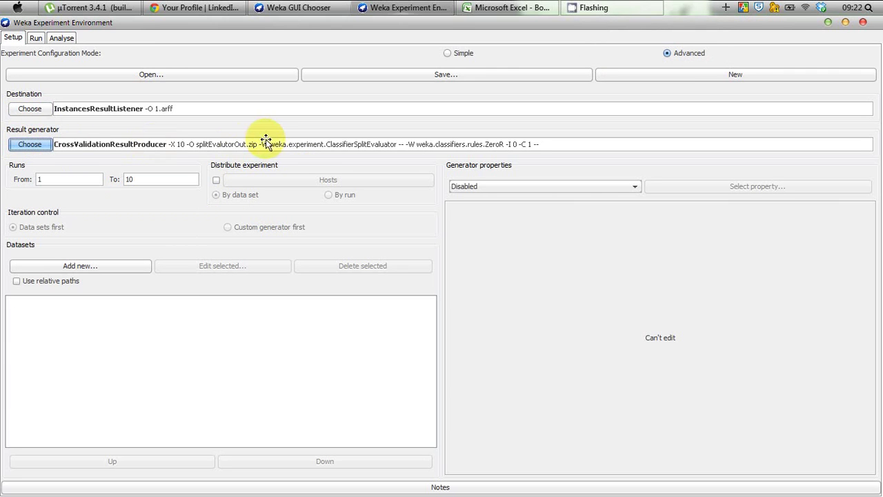
click(170, 148)
drag(172, 144, 254, 24)
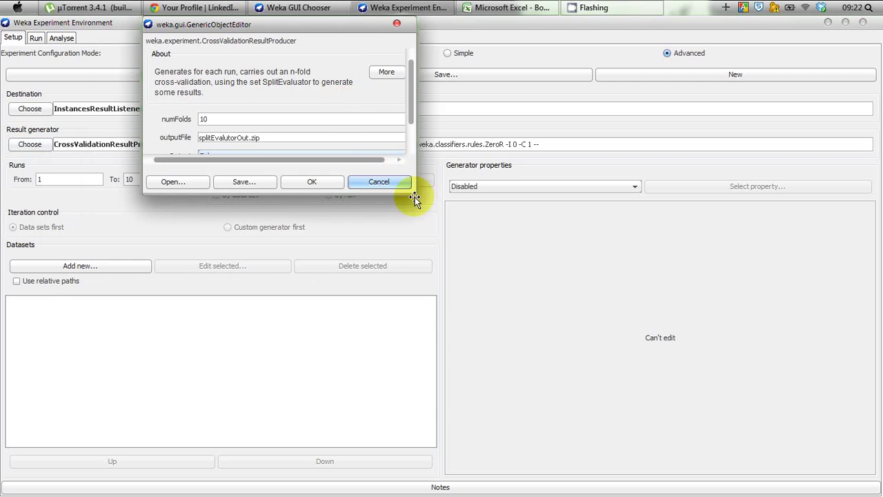
drag(412, 192, 511, 336)
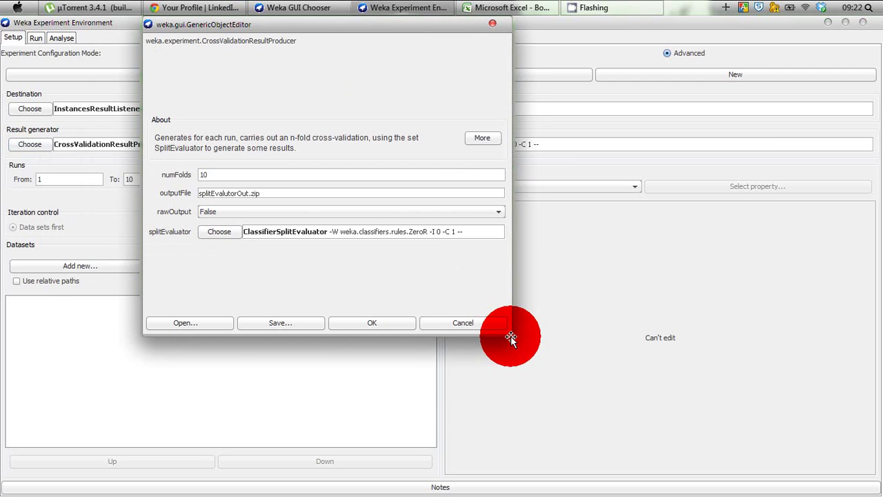
click(220, 176)
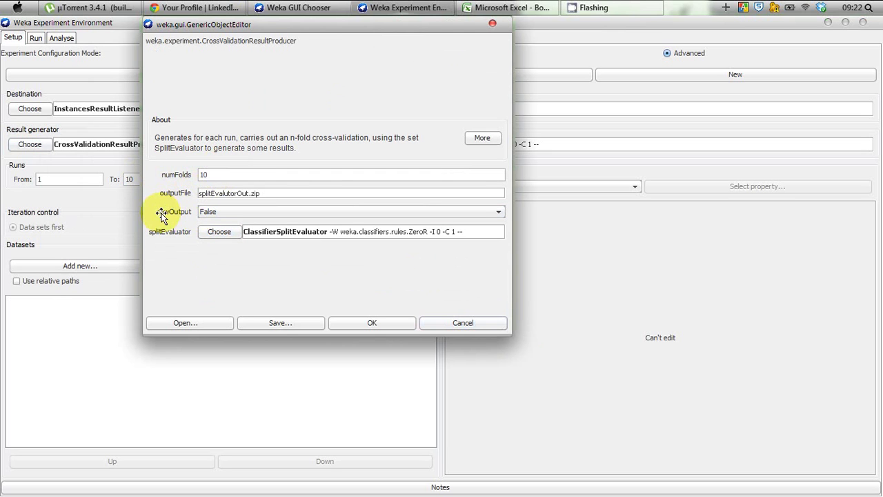
click(199, 214)
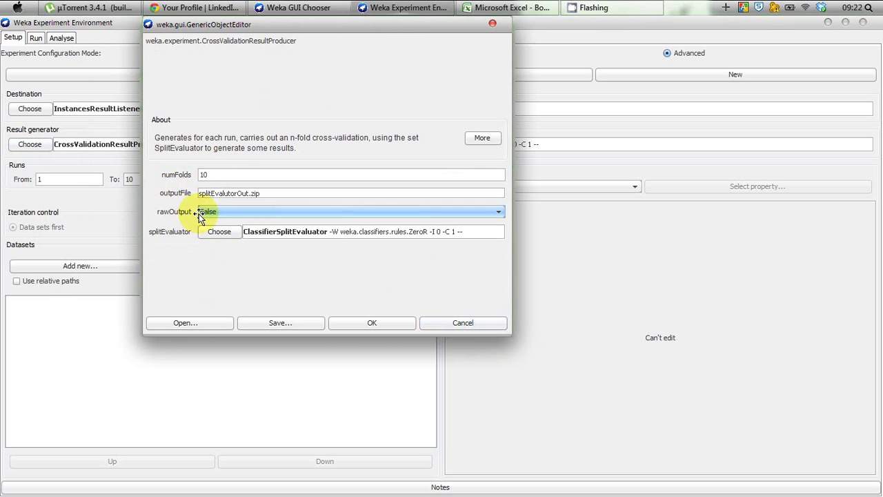
key(Tab)
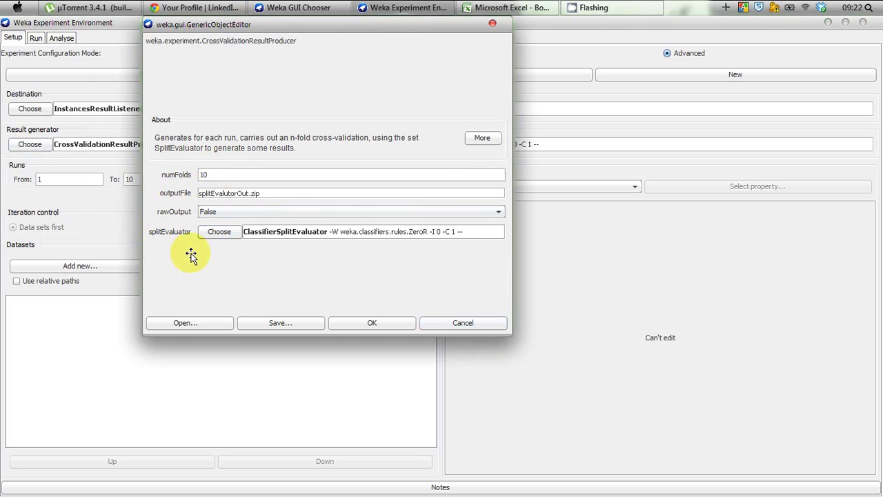
Switch the split evaluator to RegressionSplitEvaluator and back to ClassifierSplitEvaluator
click(219, 233)
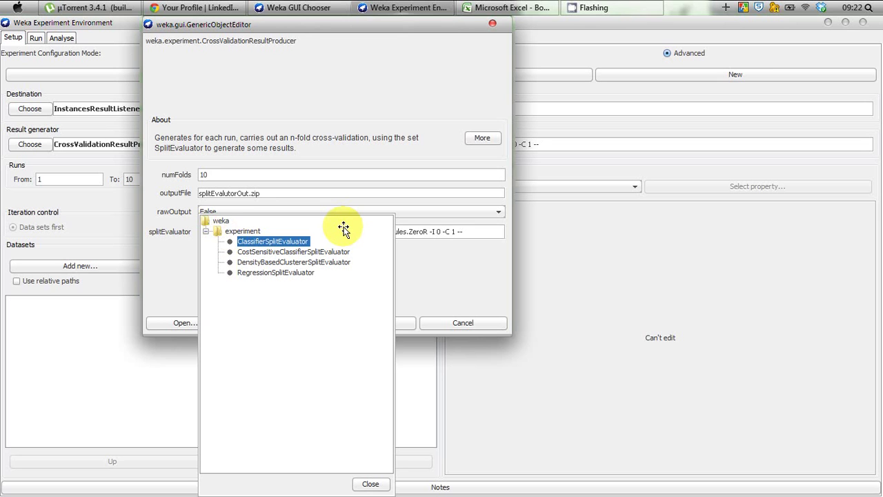
click(269, 273)
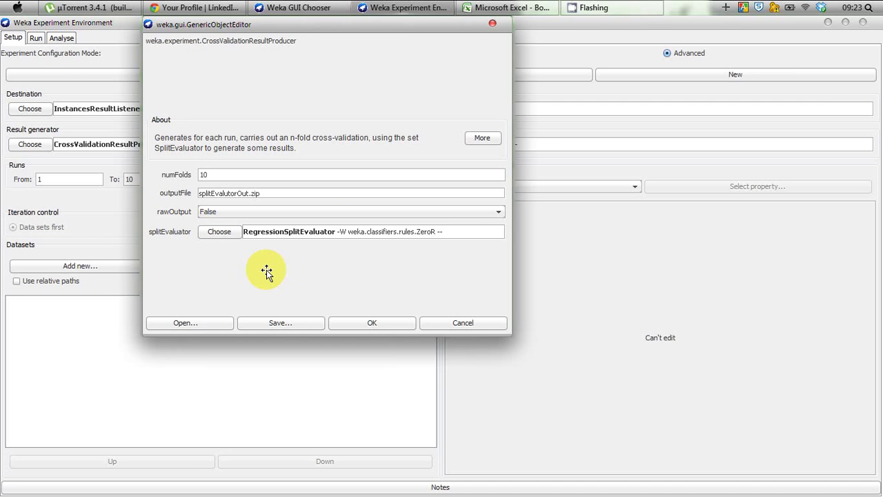
click(218, 232)
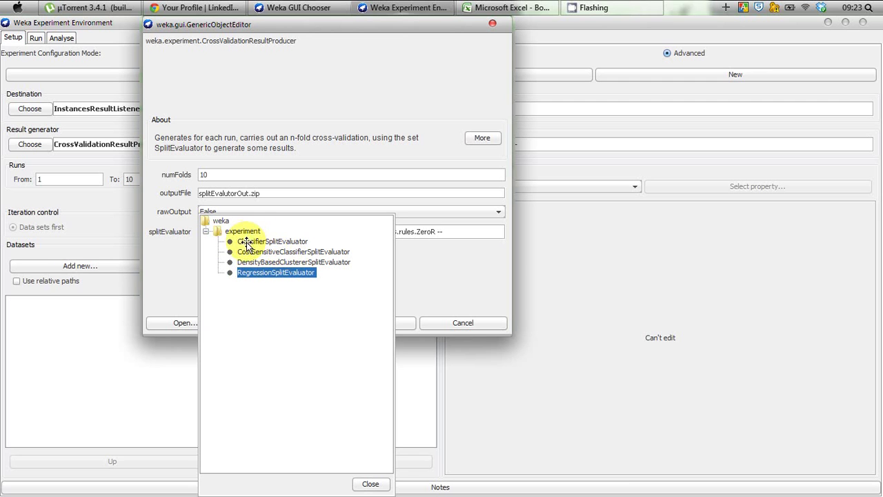
click(250, 241)
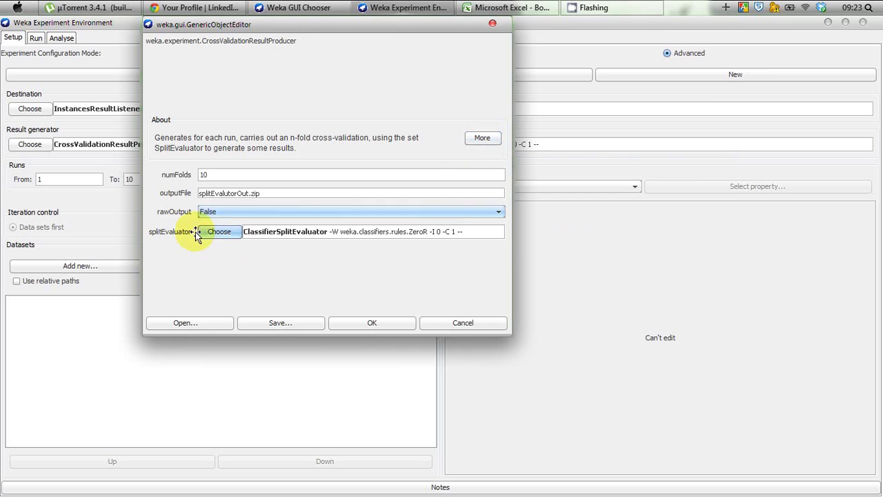
Set the classifier of the ClassifierSplitEvaluator to FilteredClassifier from the meta group
click(301, 233)
drag(300, 237, 299, 113)
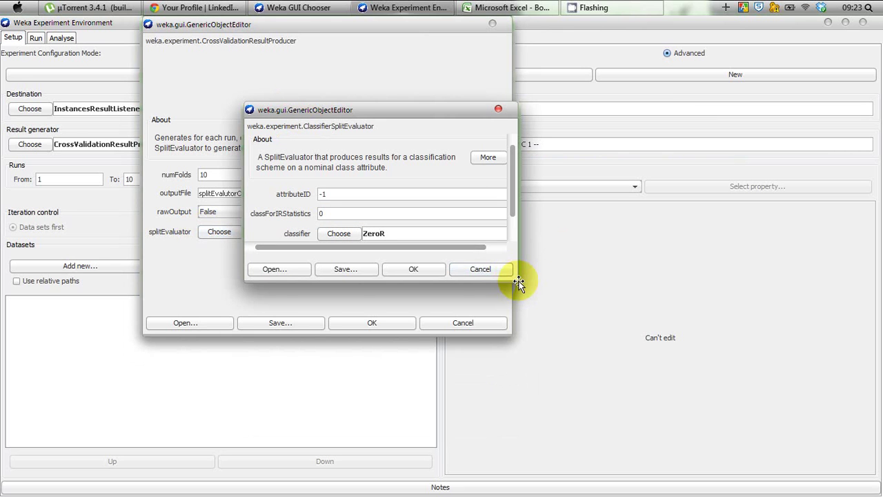
drag(518, 283, 640, 405)
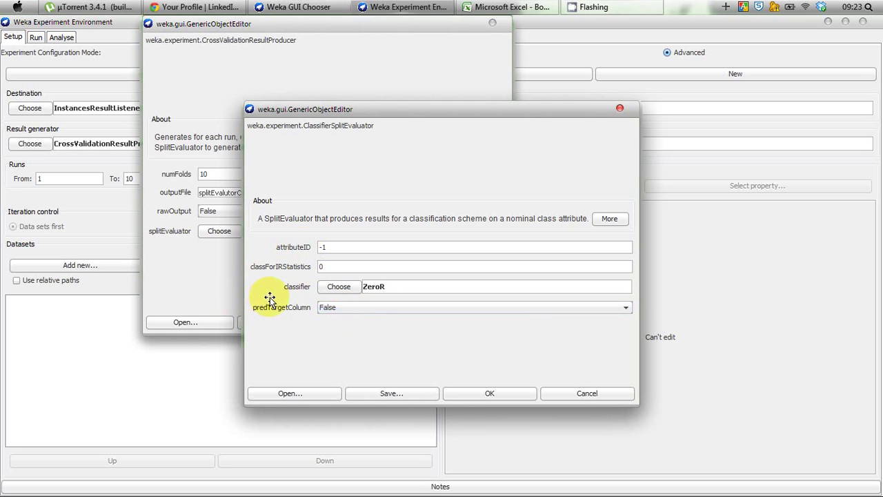
click(337, 288)
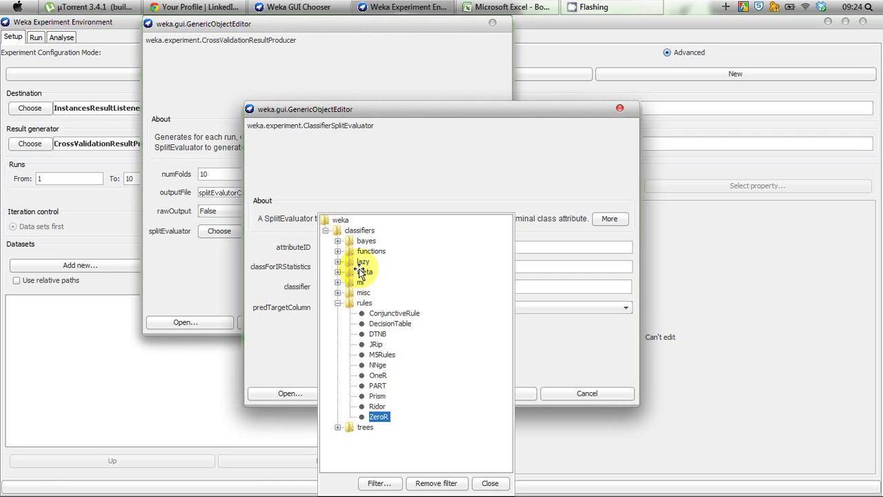
double_click(364, 272)
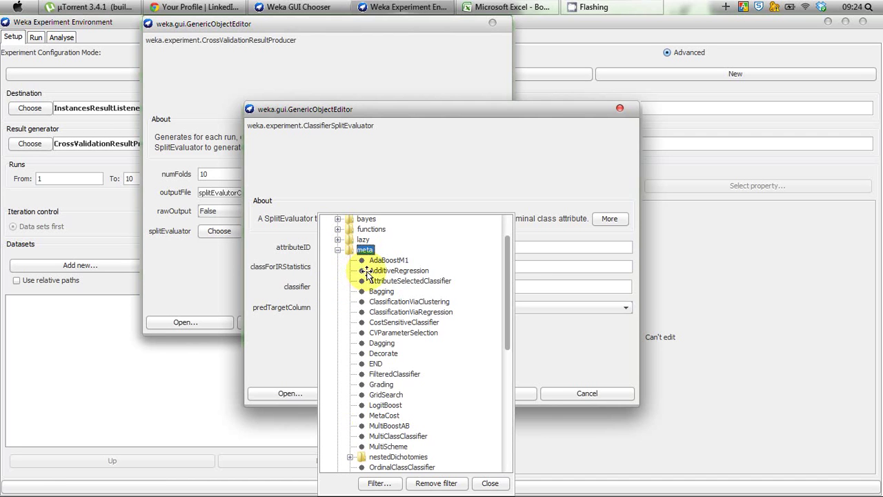
click(396, 375)
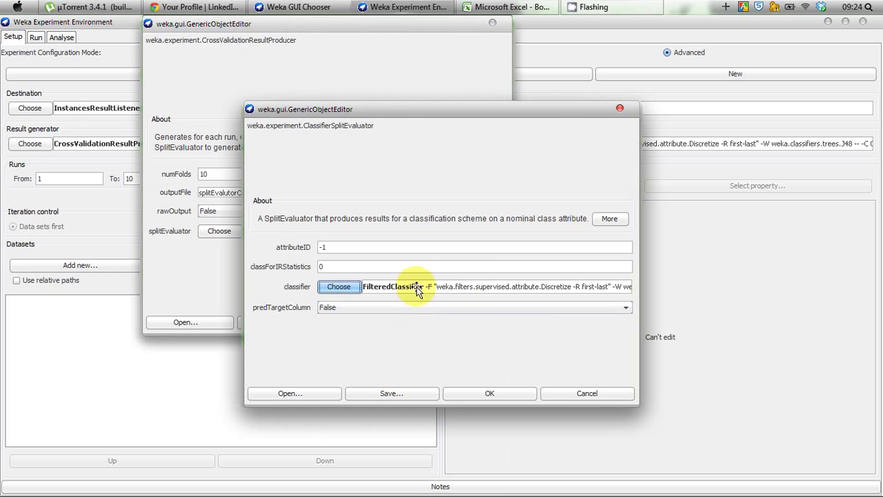
Set the base classifier inside FilteredClassifier to NaiveBayes from the bayes group
click(470, 287)
drag(476, 287, 428, 110)
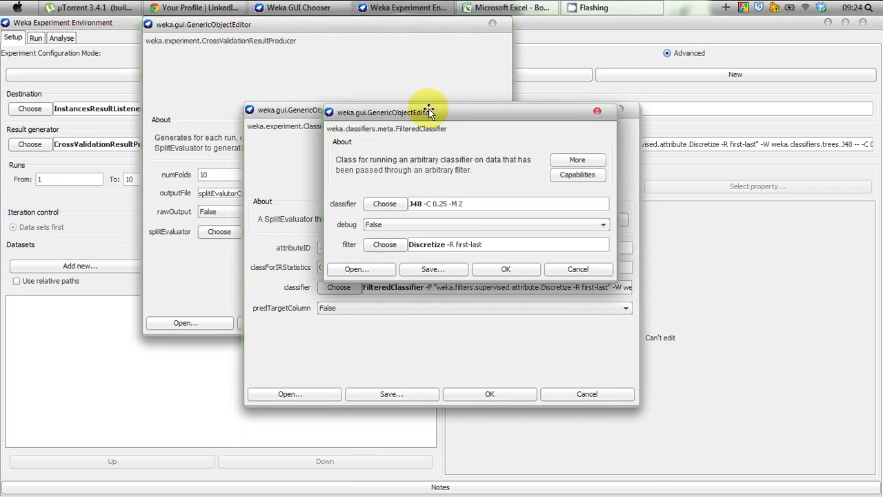
click(384, 204)
double_click(410, 225)
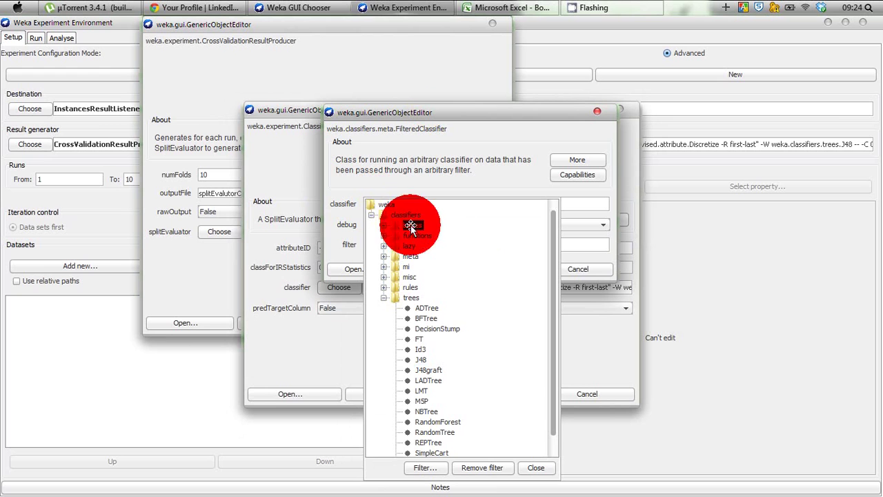
click(428, 308)
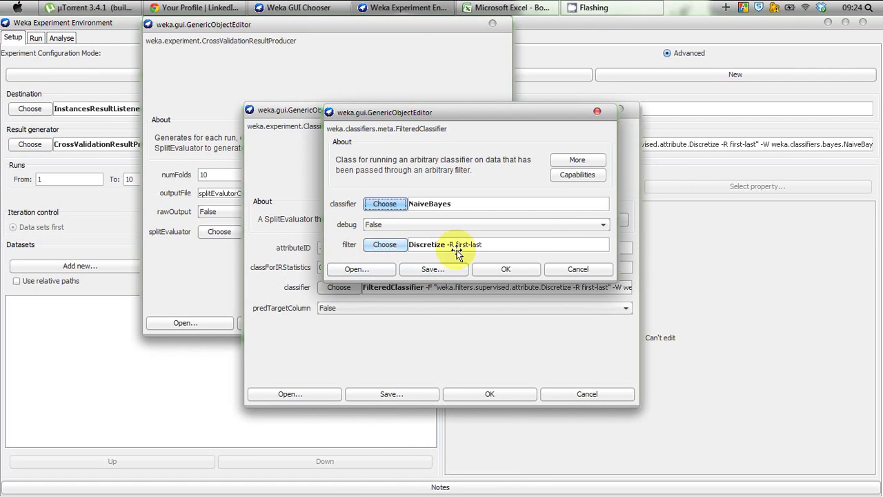
Set the FilteredClassifier's filter to RemovePercentage from the unsupervised instance filters
click(387, 245)
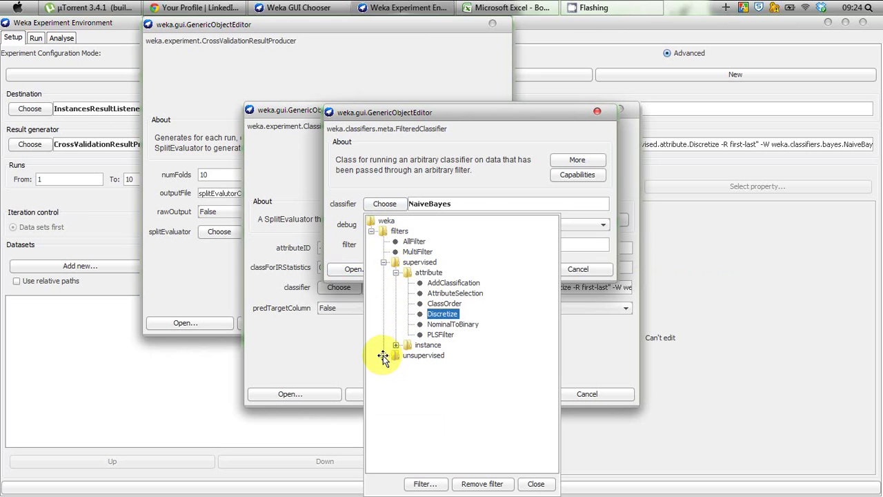
click(383, 356)
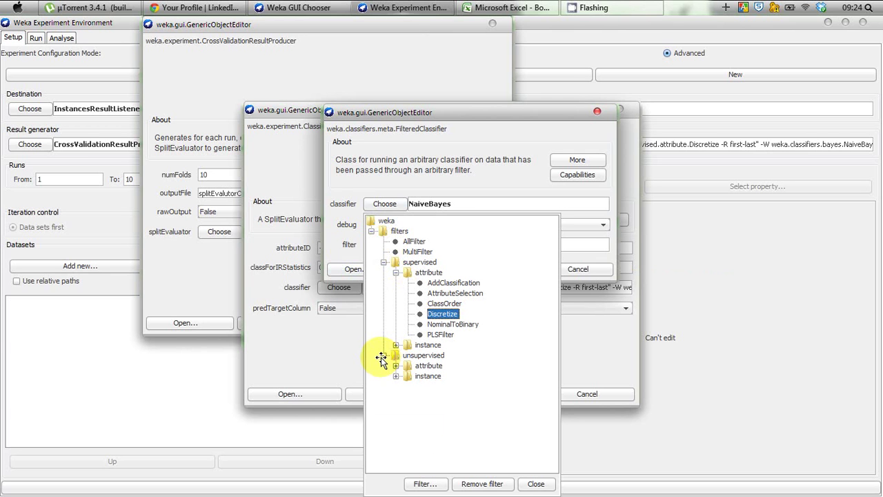
double_click(422, 376)
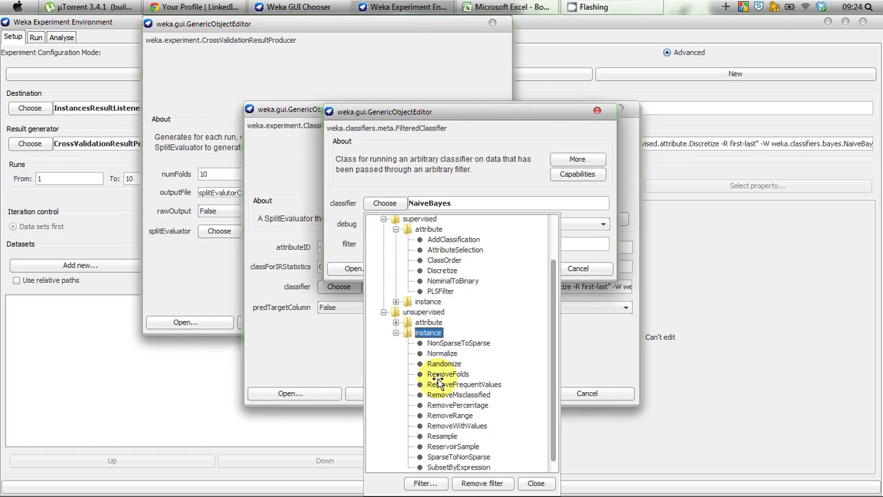
click(472, 405)
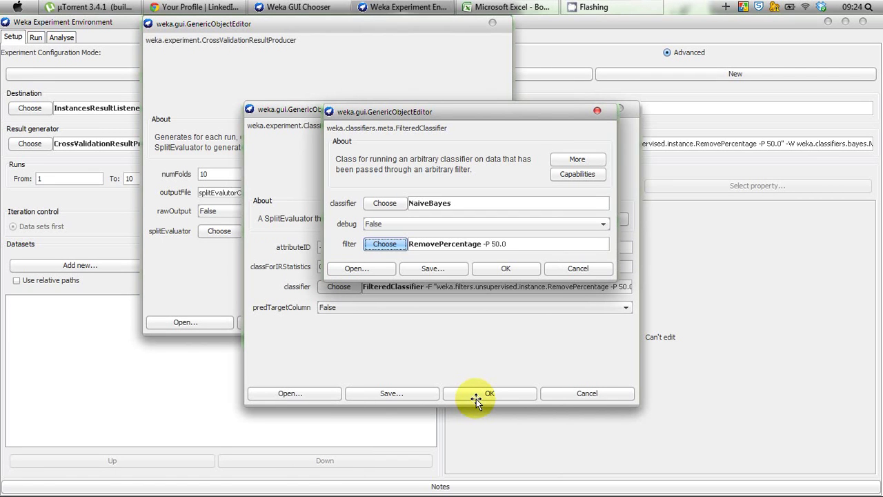
Confirm the settings of the FilteredClassifier, the ClassifierSplitEvaluator and the CrossValidationResultProducer
click(493, 272)
click(500, 396)
click(381, 319)
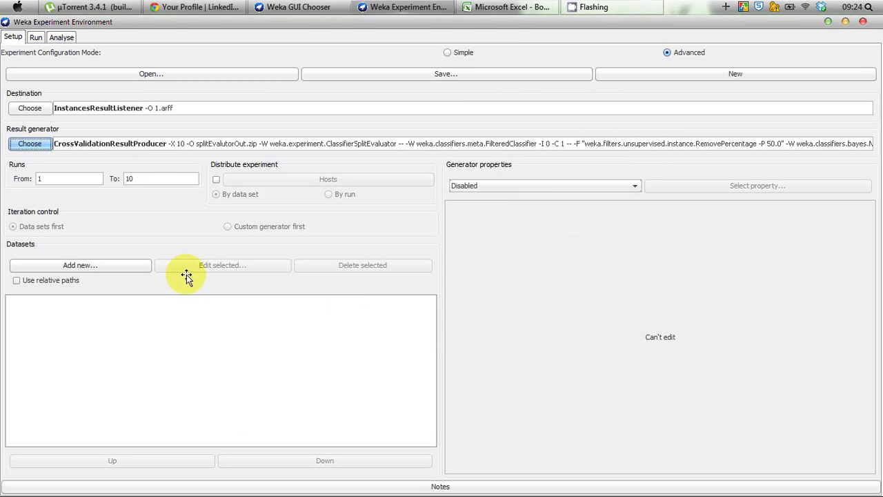
click(40, 179)
click(165, 180)
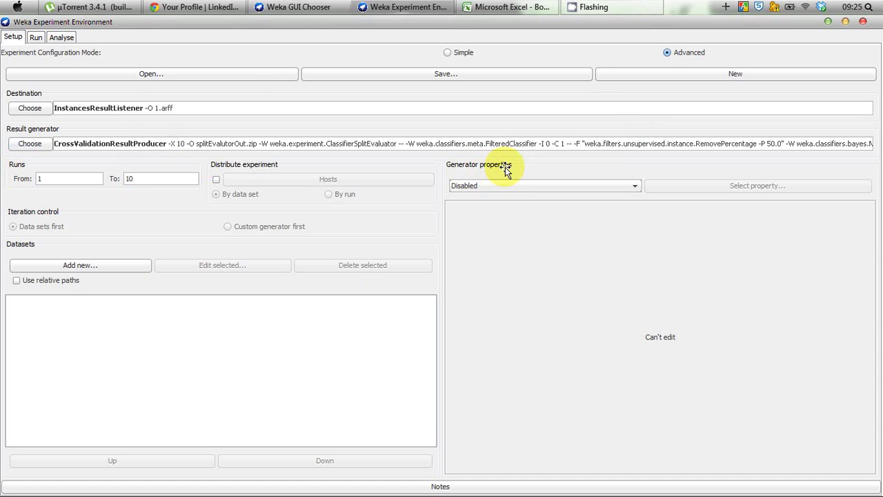
Enable generator properties and select the percentage property of the filter under splitEvaluator's classifier
click(525, 185)
click(517, 208)
drag(663, 208, 434, 121)
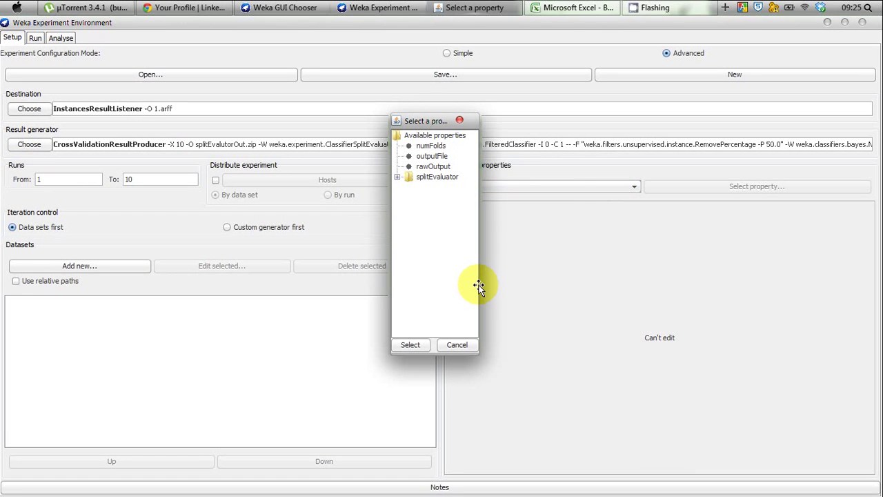
drag(481, 285, 603, 277)
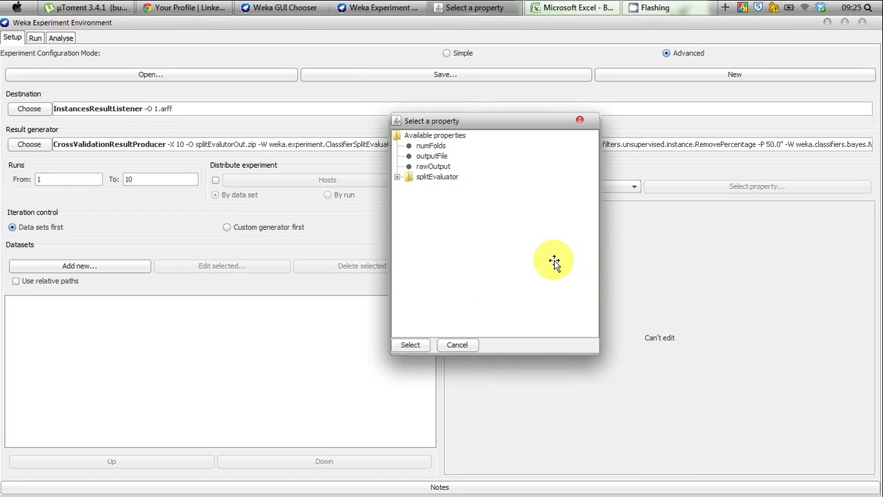
click(397, 177)
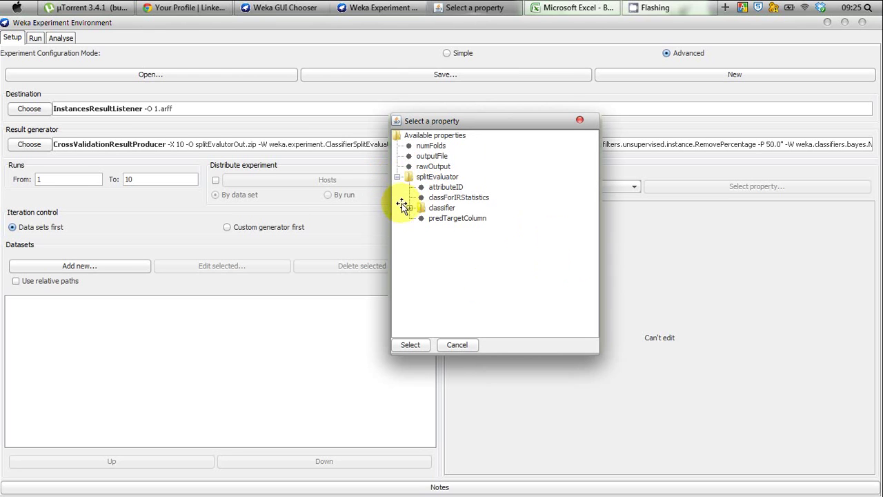
click(409, 207)
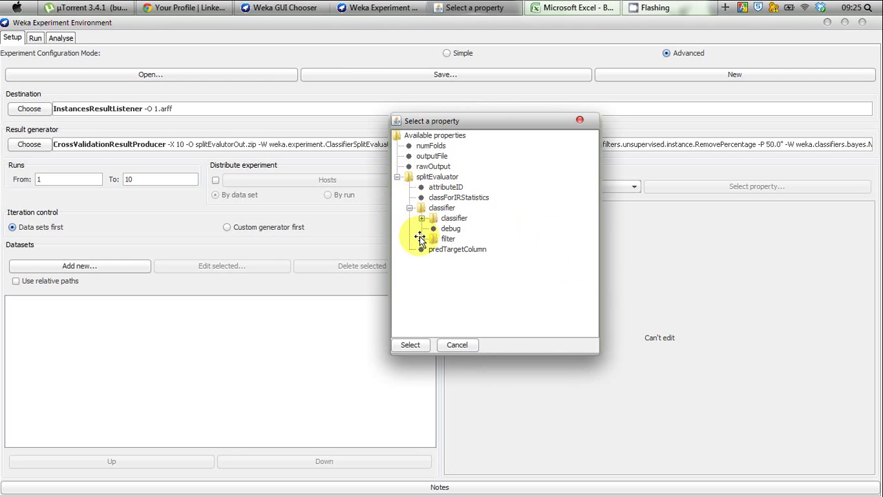
click(421, 239)
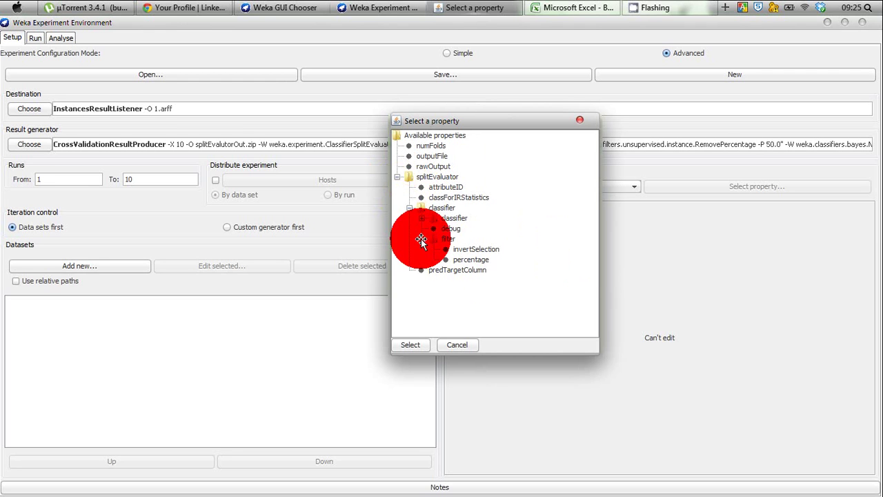
click(482, 262)
click(410, 347)
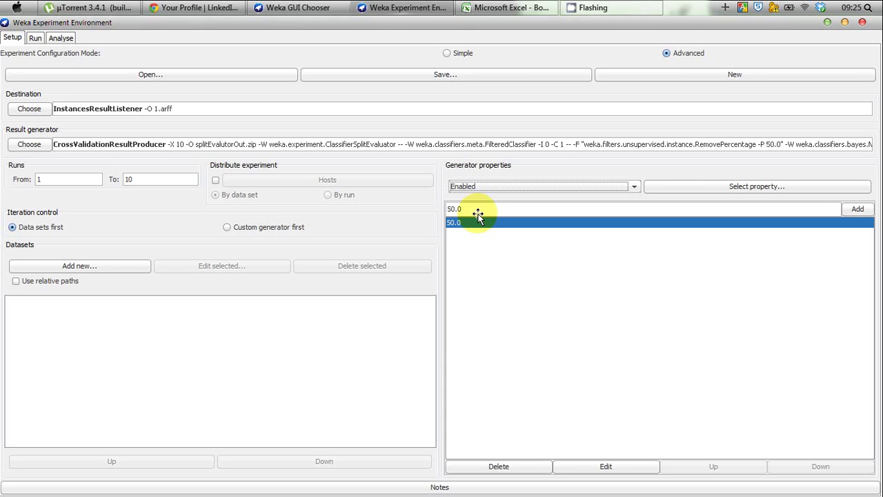
Delete the 50.0 entry from the list of generator property values
click(482, 213)
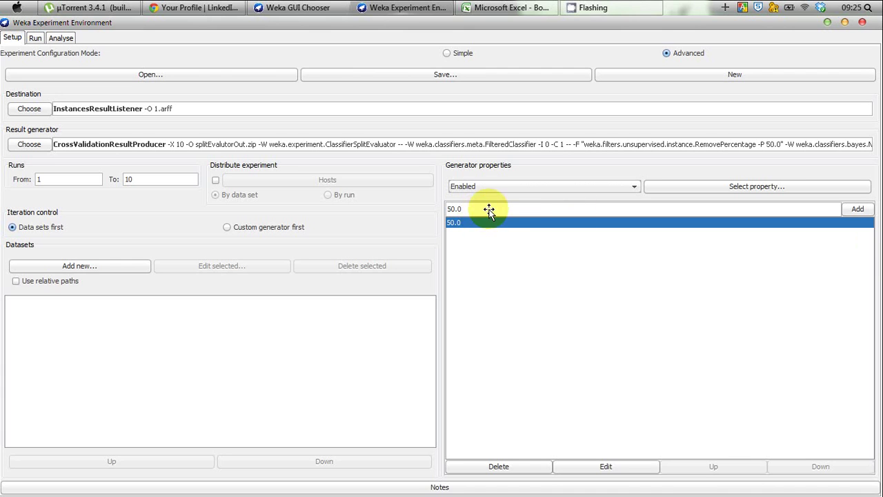
drag(487, 211, 340, 207)
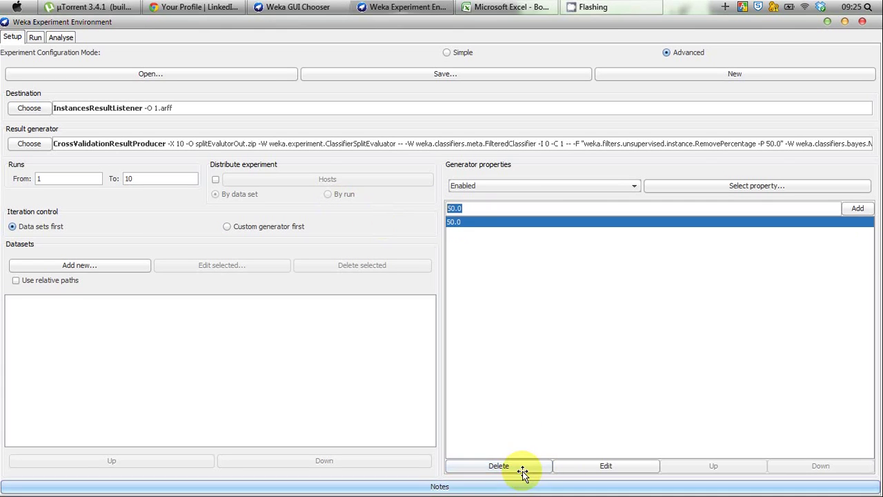
click(516, 465)
Add the percentages 10 to 90 in steps of 10 to the generator property values
click(467, 213)
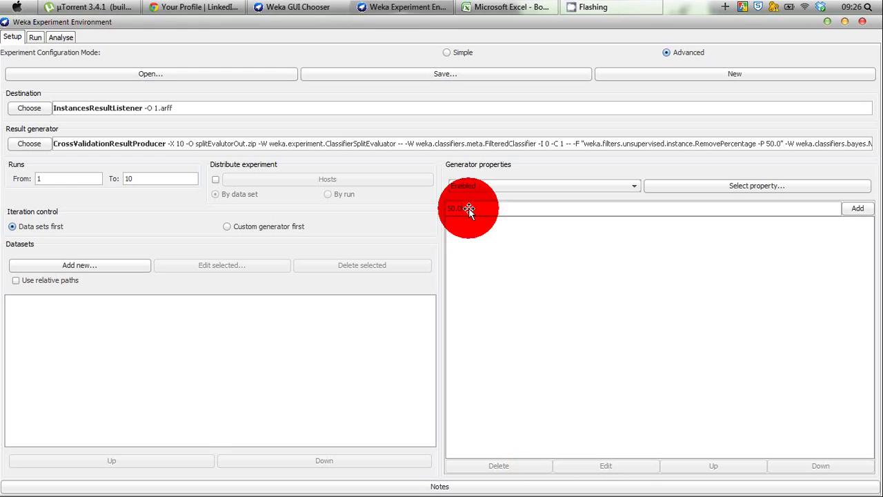
drag(467, 212, 434, 213)
text(10)
click(854, 208)
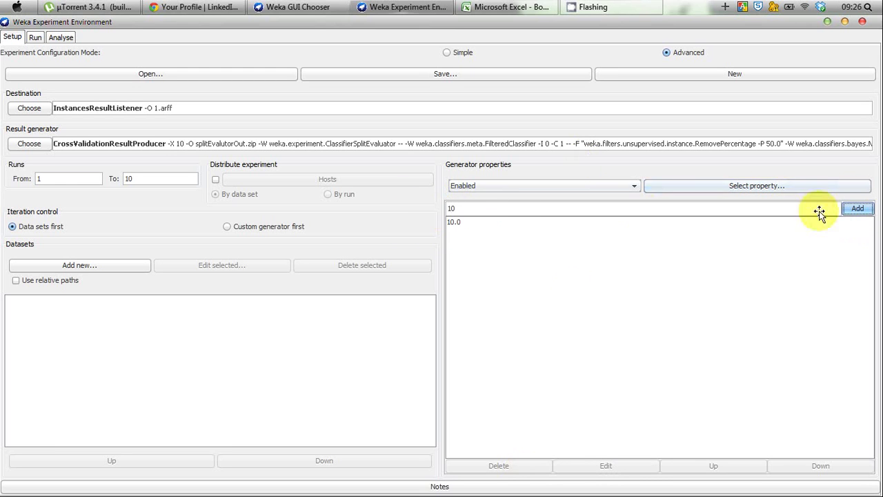
text(20)
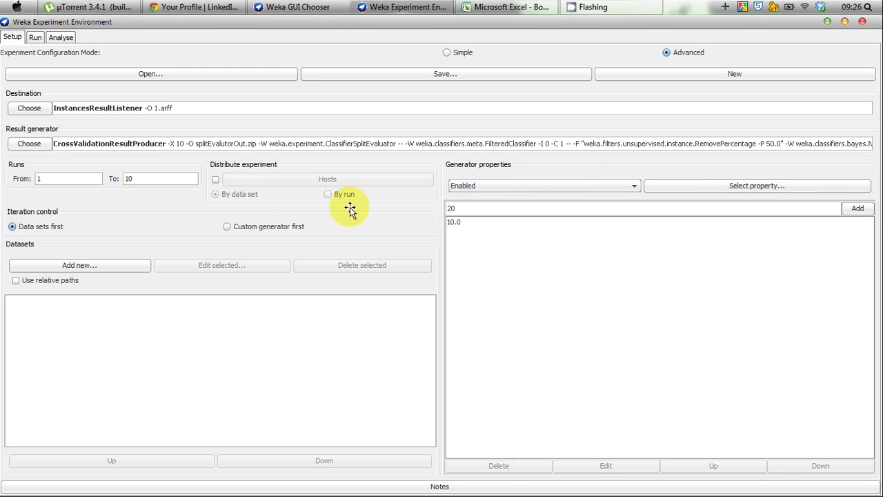
click(856, 208)
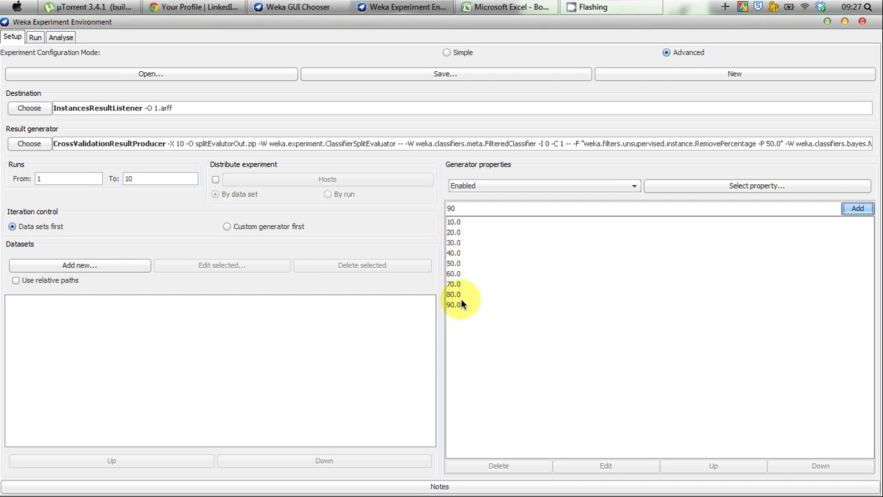
Add iris.arff from Weka's data folder to the experiment's datasets
click(61, 265)
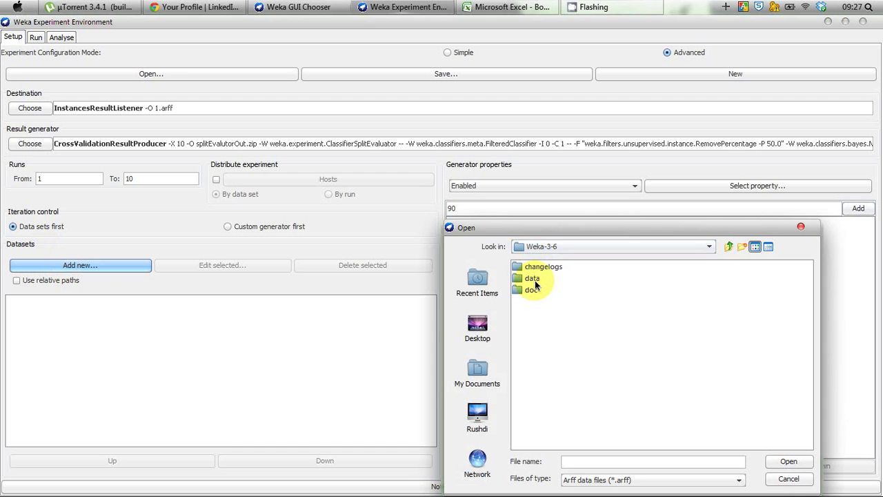
double_click(532, 279)
click(535, 337)
click(800, 461)
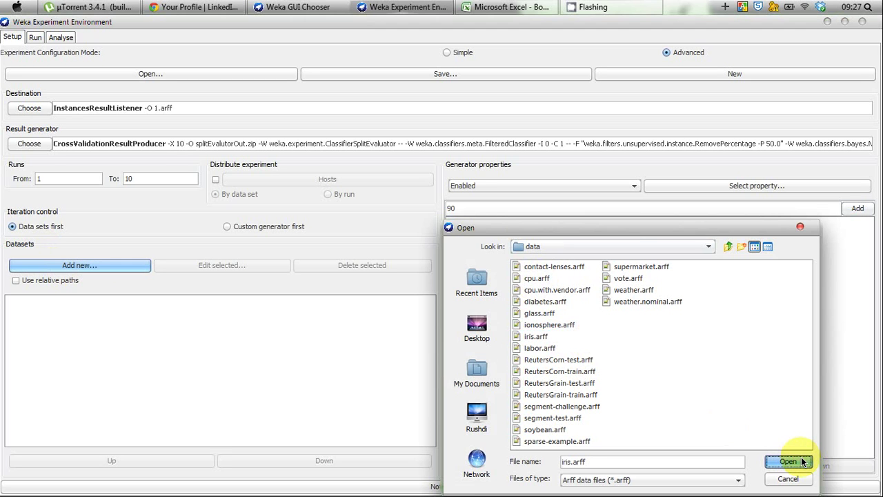
click(802, 461)
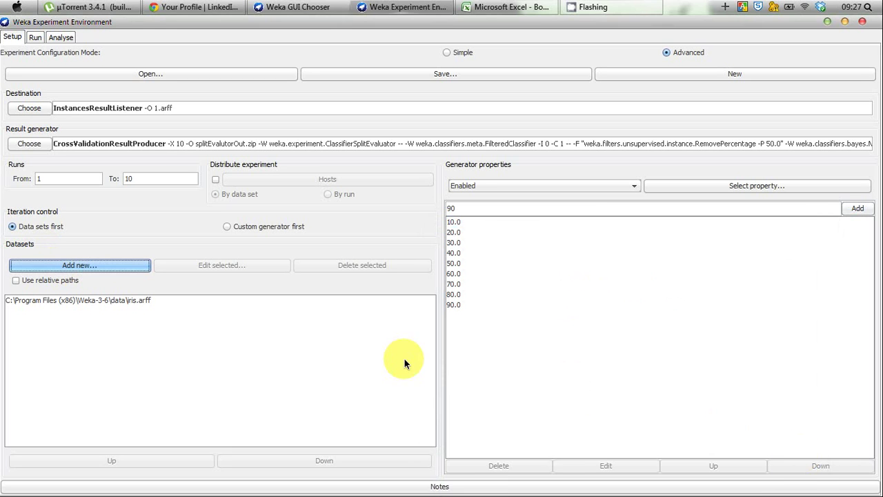
Run the experiment and load its results for analysis
click(36, 40)
click(121, 61)
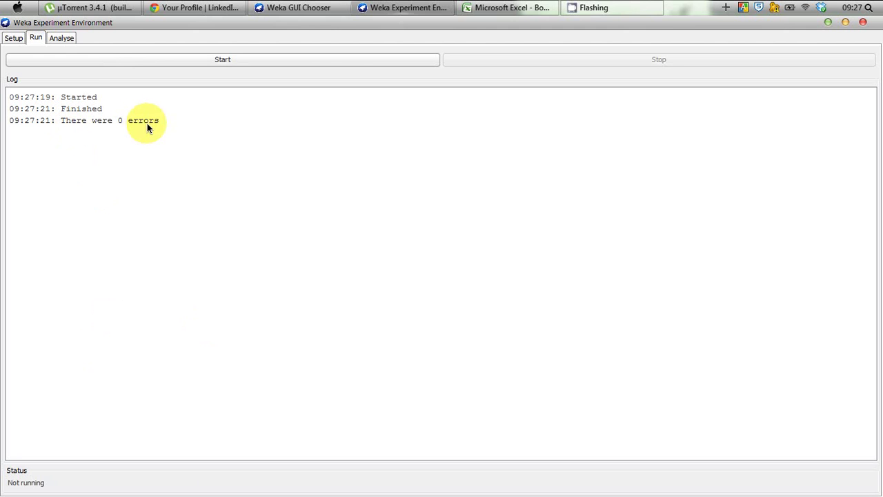
click(61, 39)
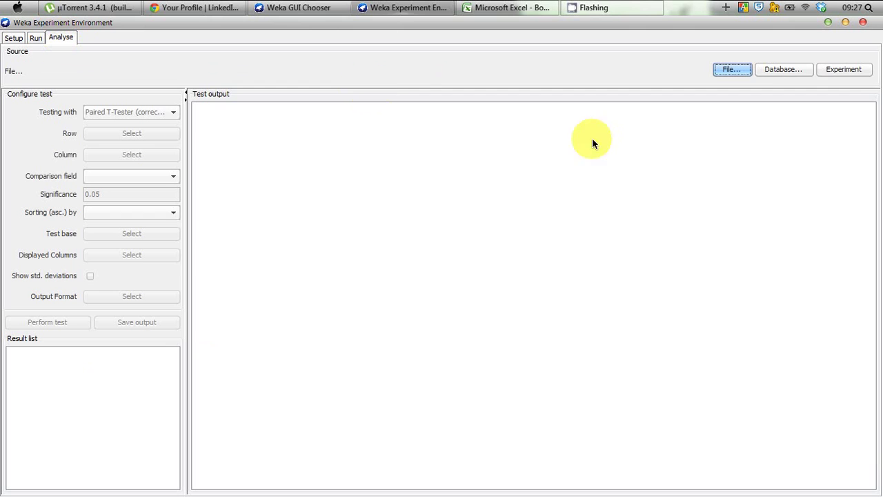
click(841, 72)
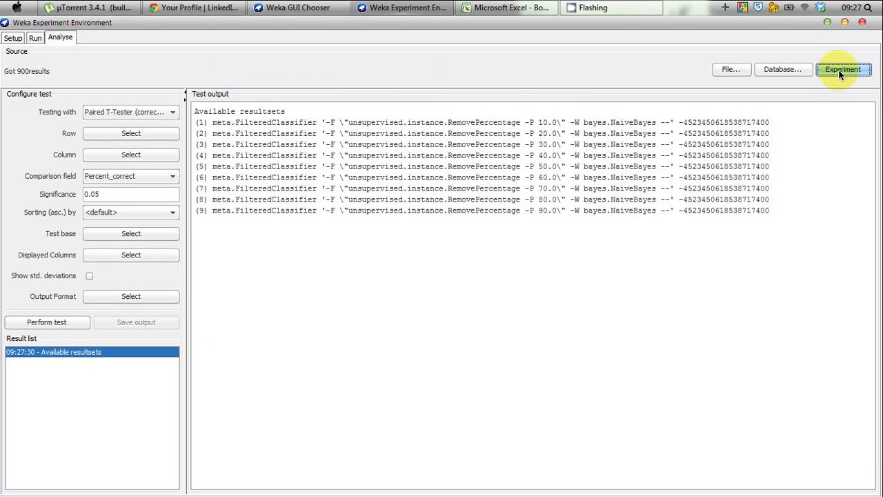
Set the comparison field to Percent_incorrect and perform the test
click(108, 177)
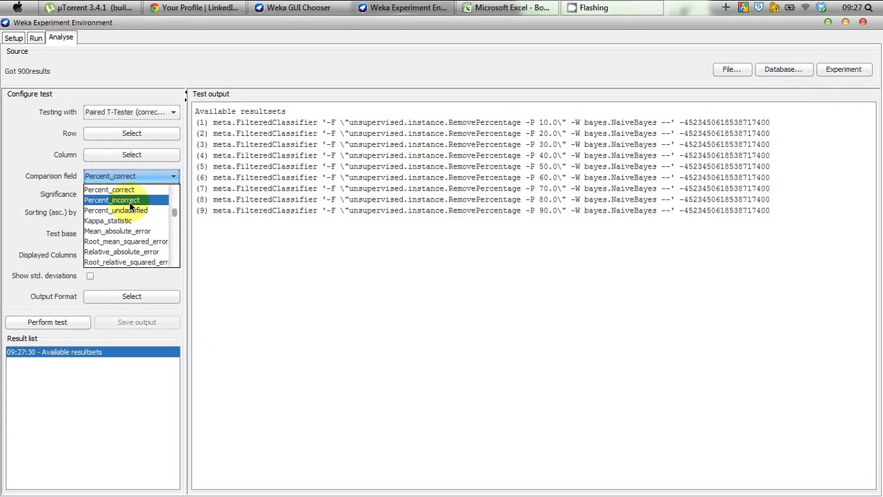
click(129, 201)
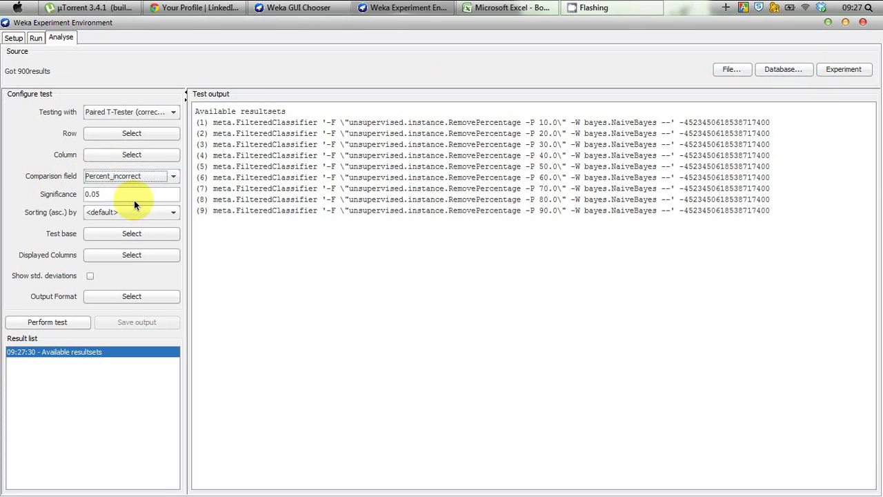
click(63, 321)
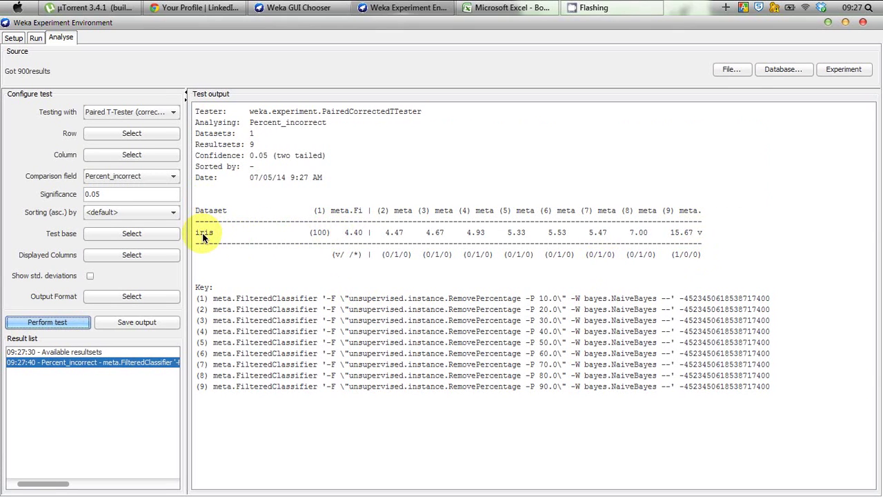
Compare the iris error rates in the test output with the RemovePercentage values listed in the key
drag(344, 233, 360, 236)
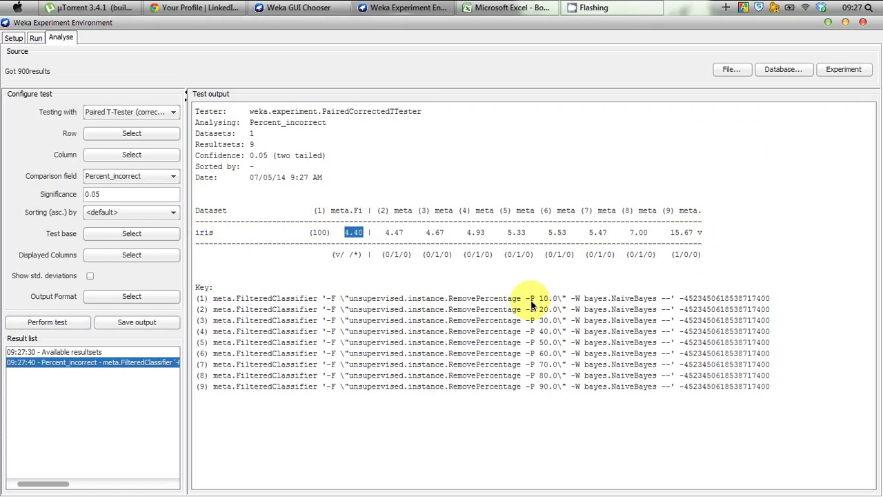
drag(526, 300, 560, 304)
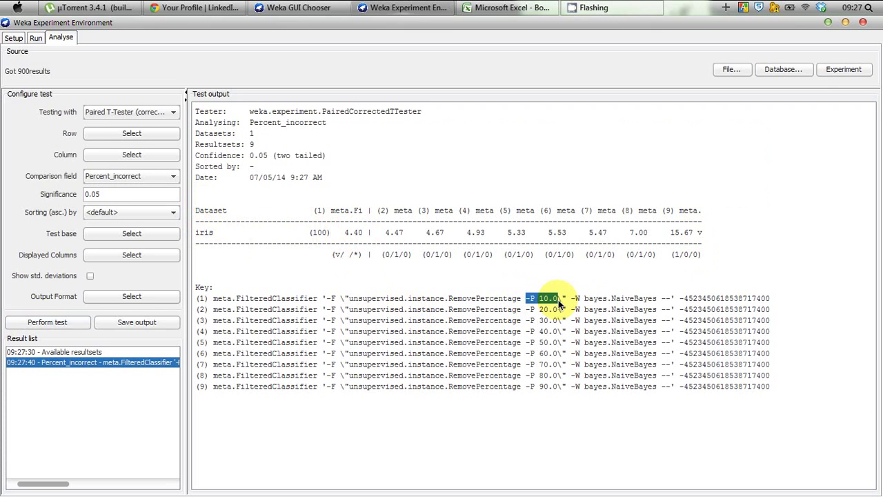
drag(345, 234, 364, 234)
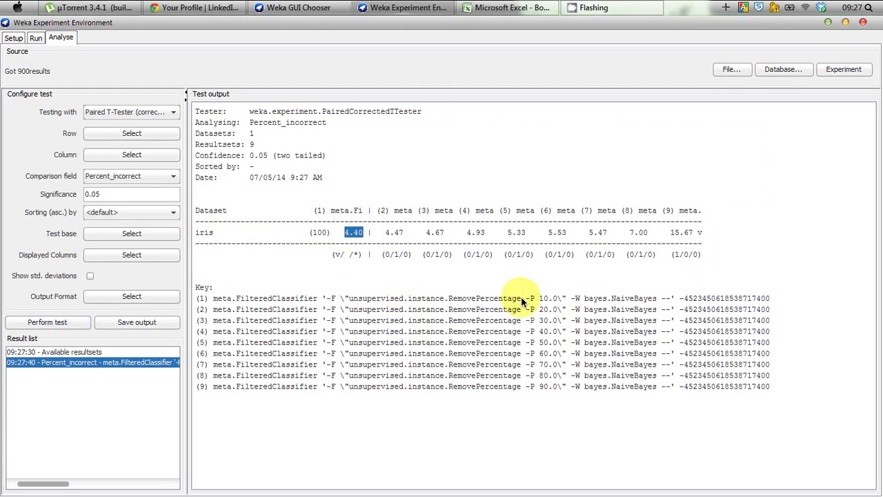
drag(539, 303, 558, 304)
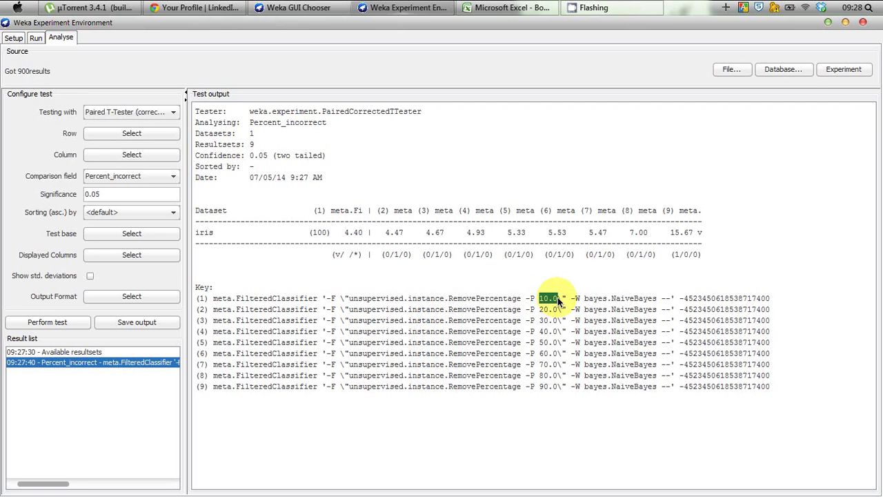
click(347, 239)
drag(345, 236, 365, 235)
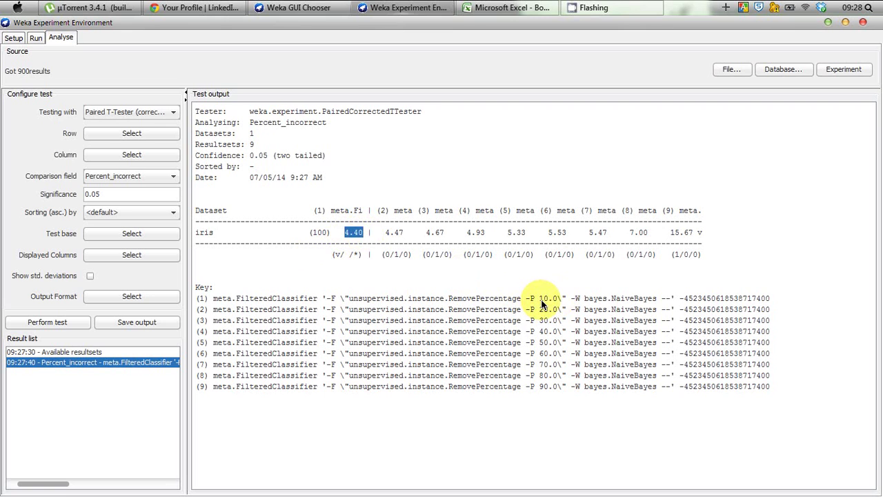
drag(542, 304, 556, 304)
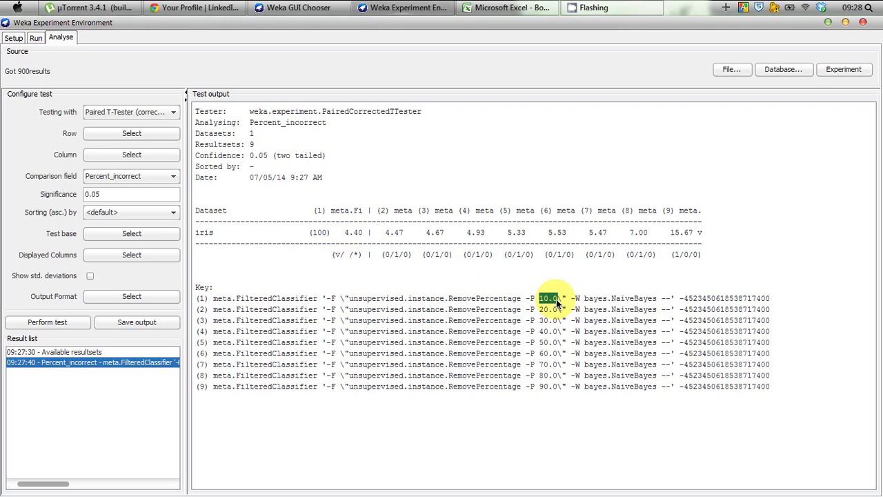
drag(385, 233, 402, 235)
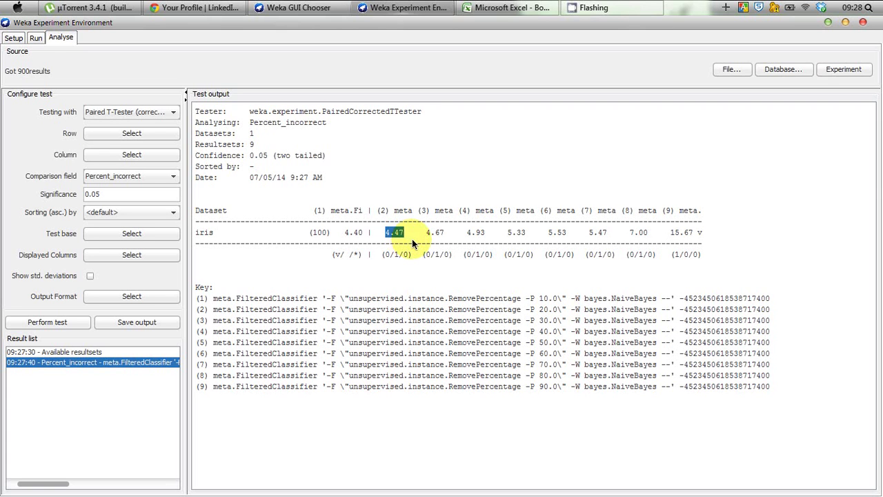
drag(539, 309, 559, 312)
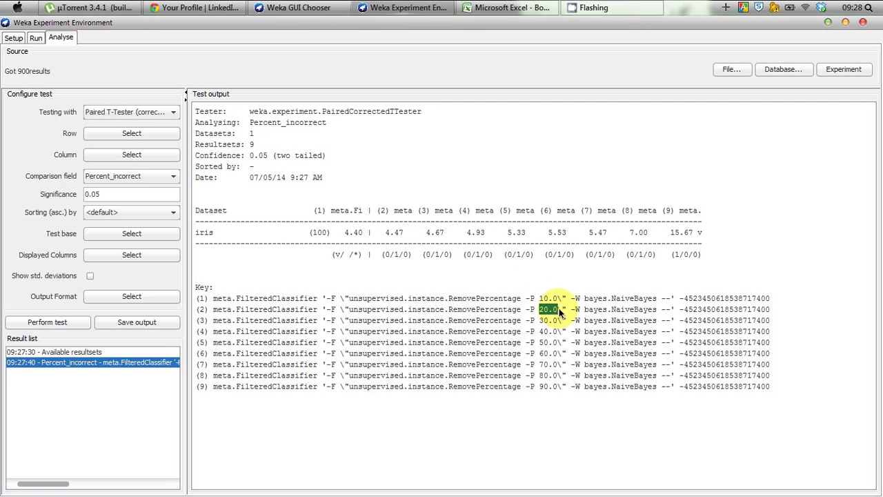
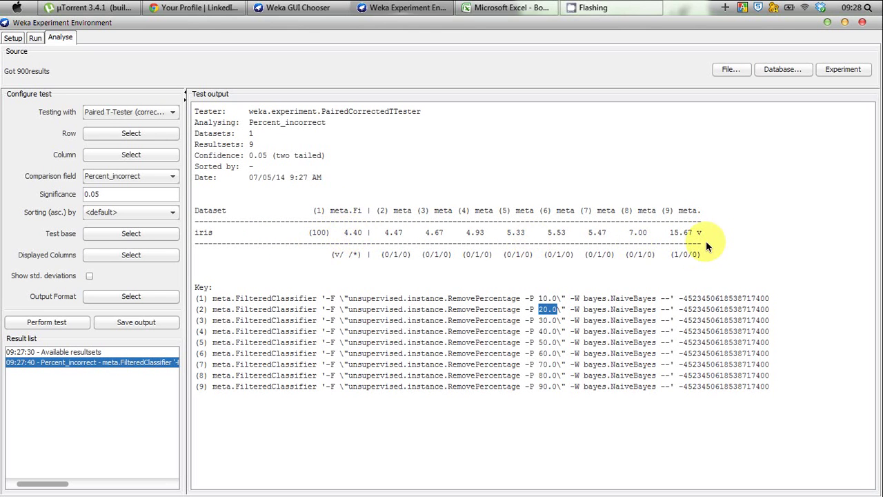
Switch to Excel, change the heading in A3 to "Data taken out" and widen column A to fit it
click(522, 7)
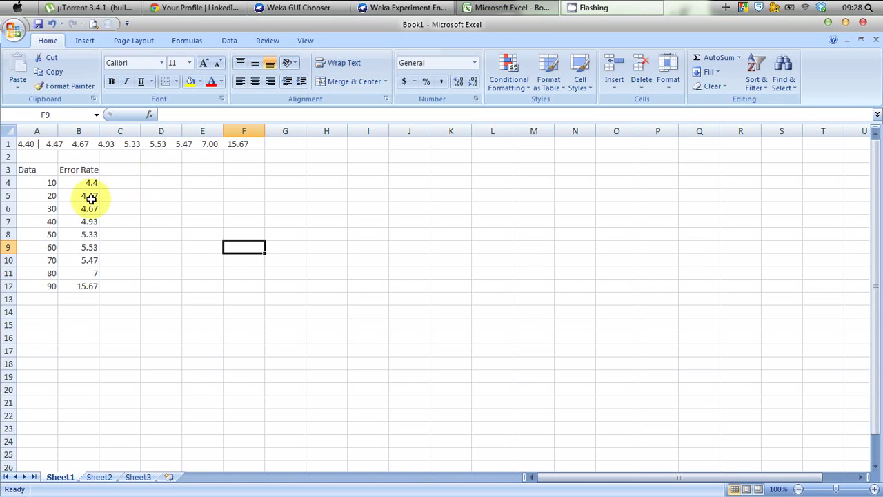
double_click(36, 170)
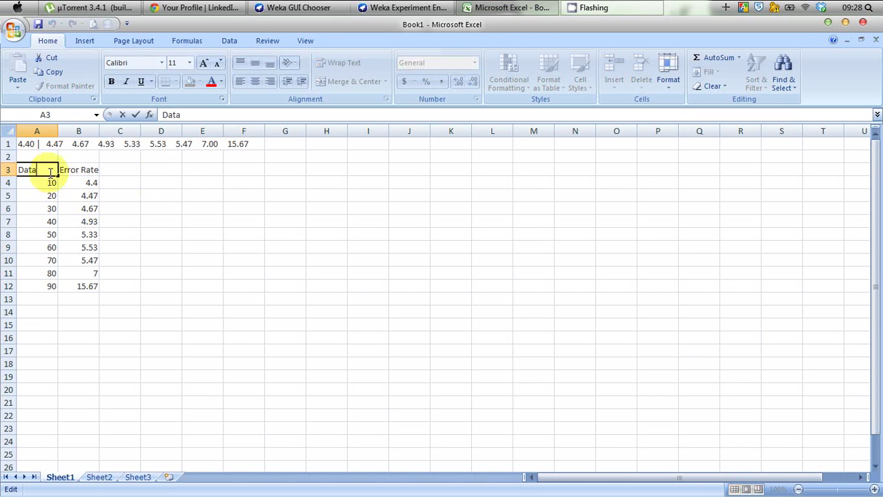
text(ta)
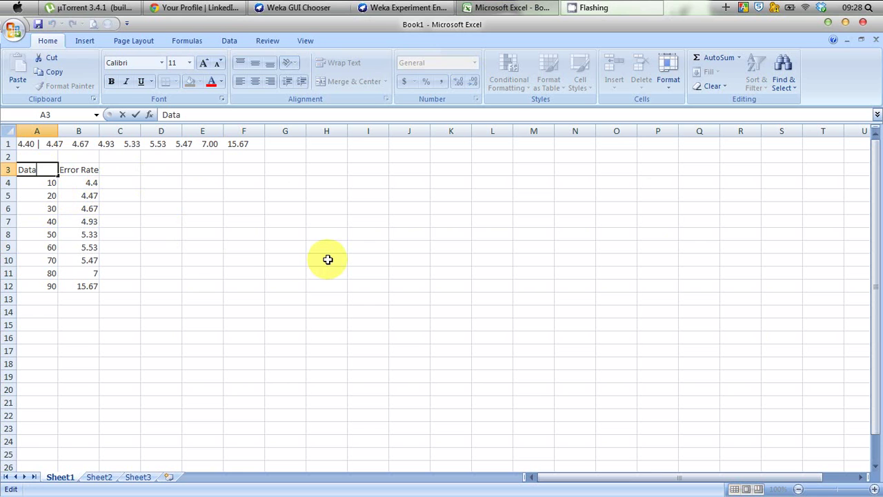
text(ken out)
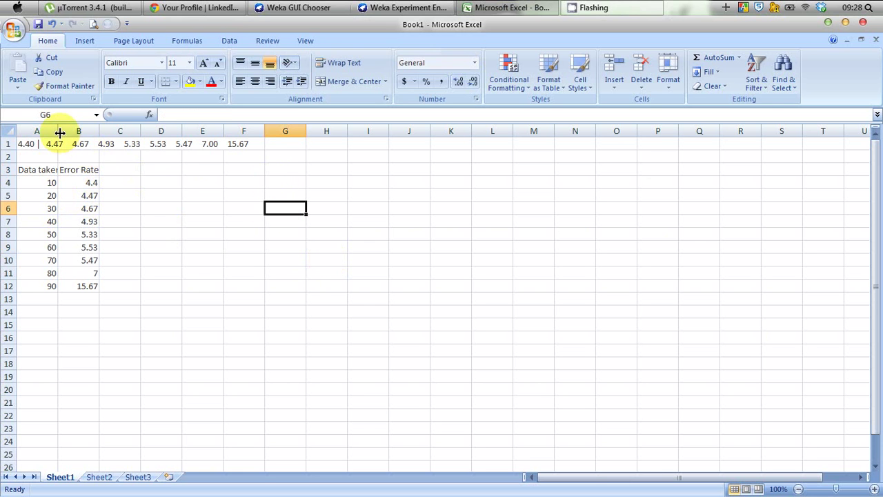
drag(59, 131, 97, 131)
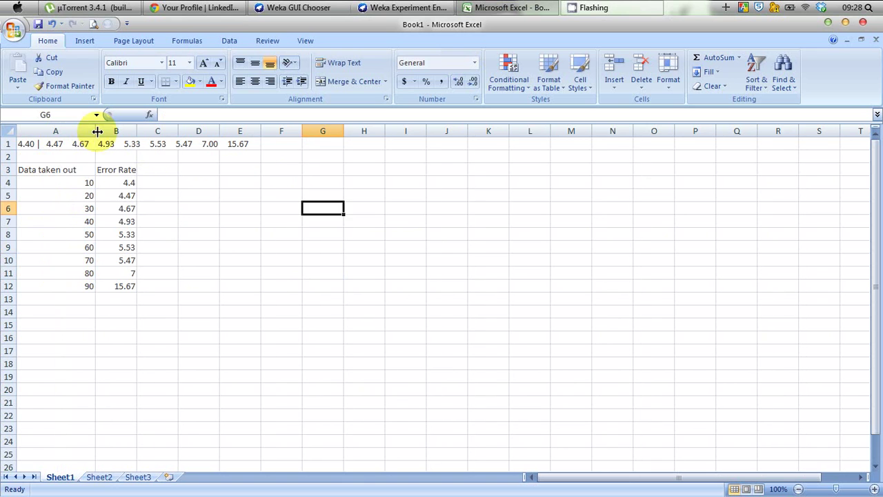
Compare the error rates in column B for the rows with 10, 20 and 90 percent of the data taken out
click(89, 182)
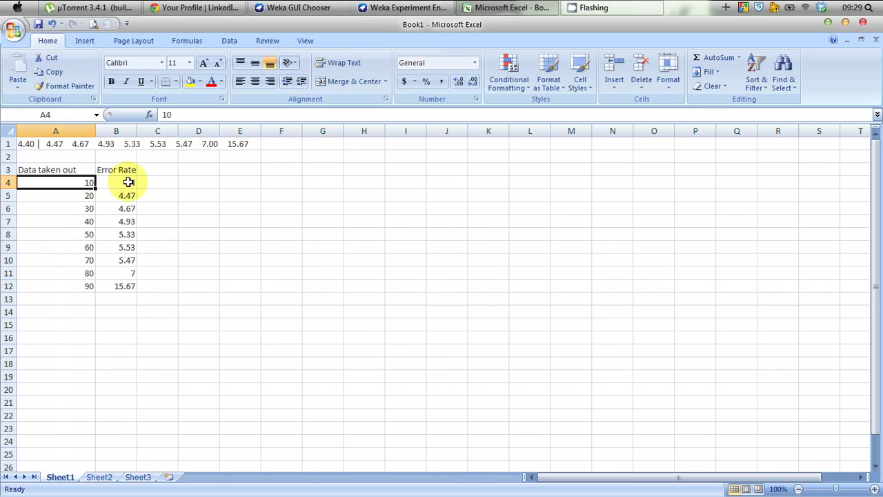
click(129, 182)
text(4.4)
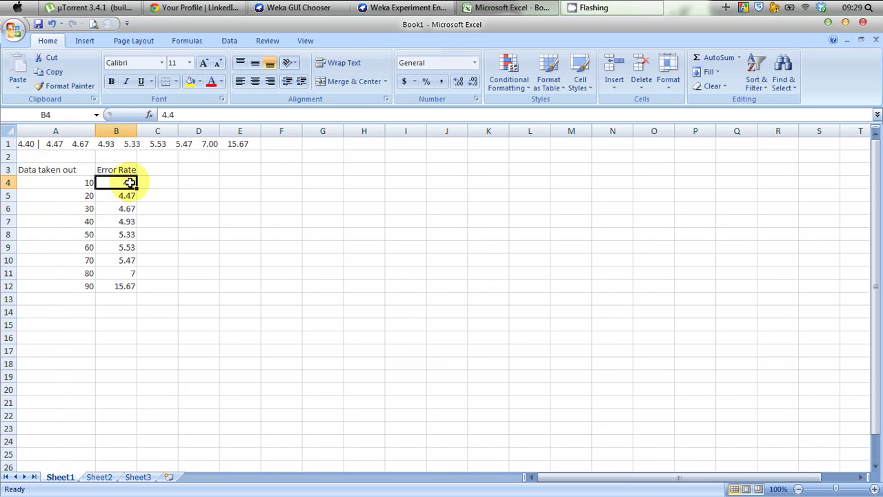
click(89, 195)
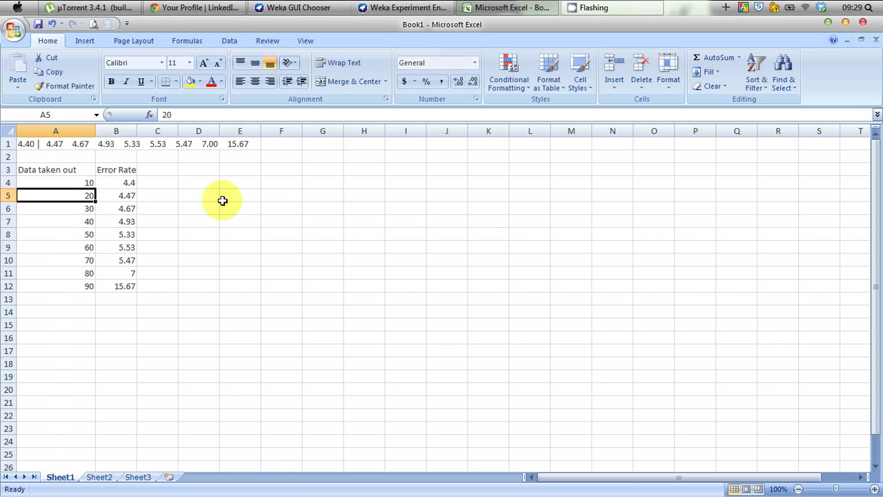
click(122, 197)
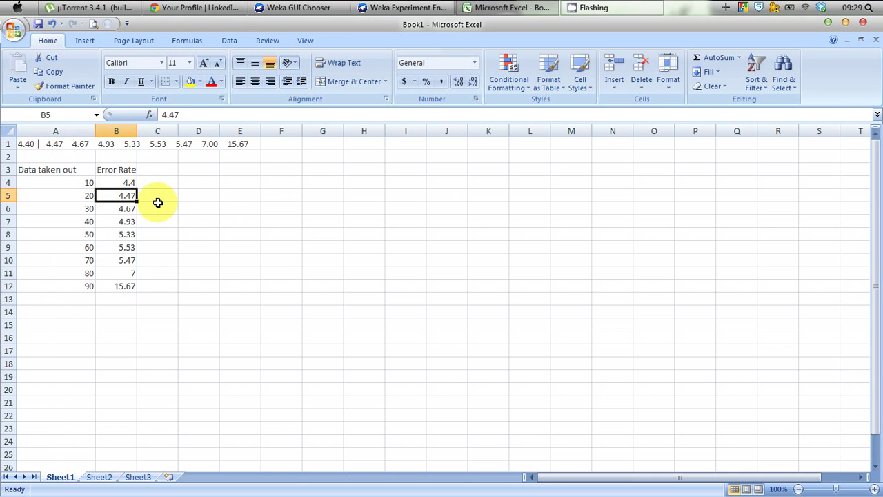
click(84, 287)
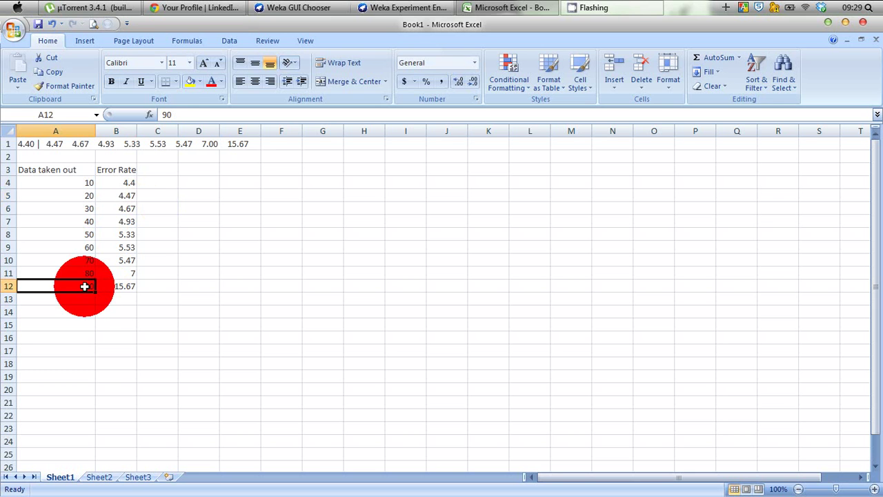
click(121, 285)
Insert a smooth-line scatter chart without markers from the error rates in B4:B12 and move it up near row 3, clear of the table
drag(115, 182, 116, 286)
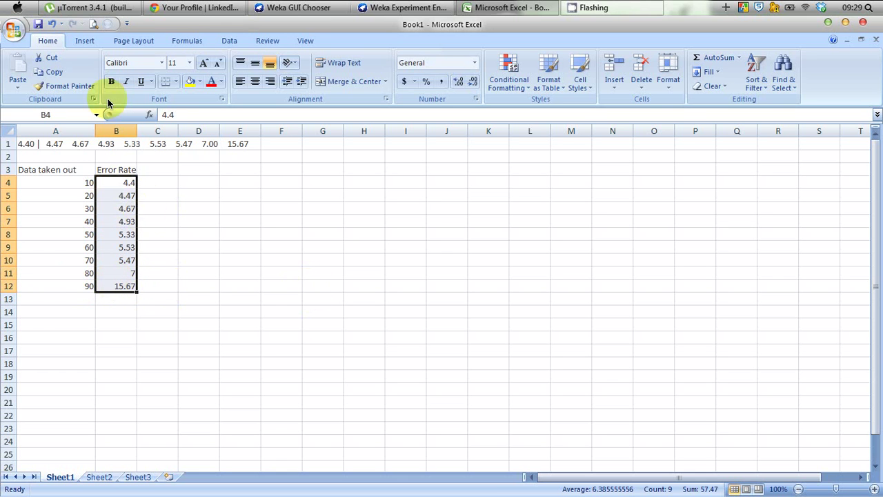
click(82, 41)
click(347, 76)
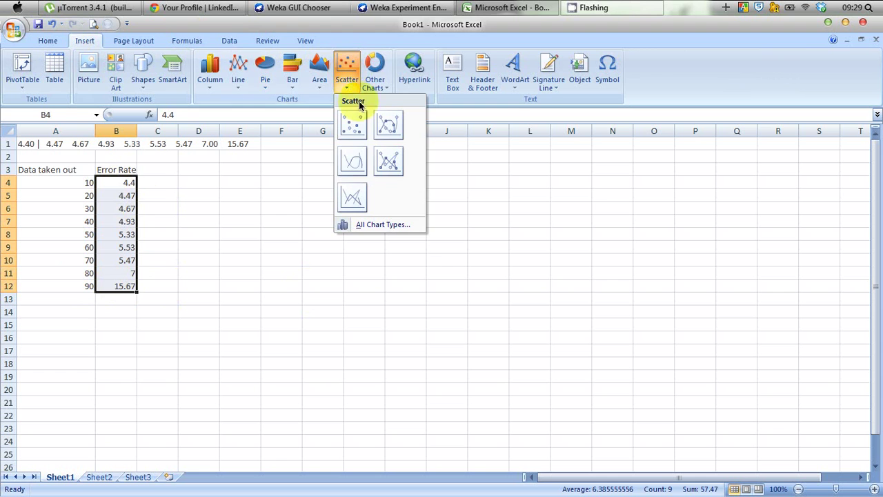
click(360, 163)
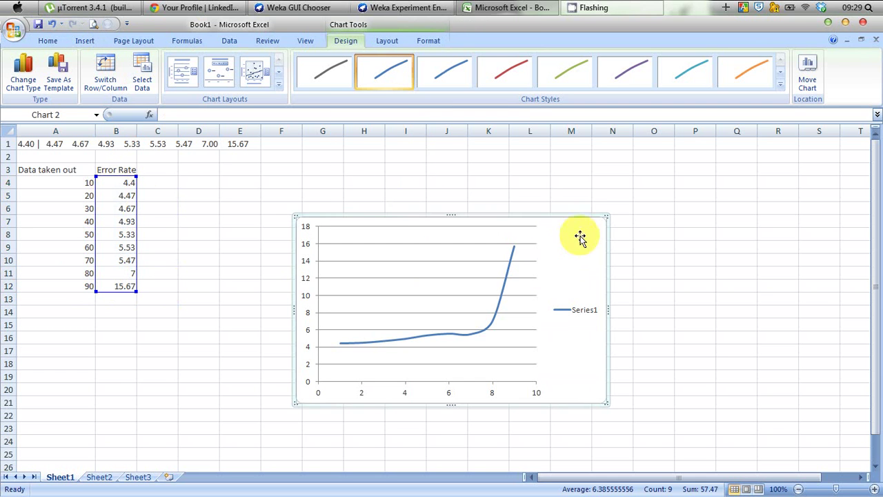
drag(576, 218, 666, 160)
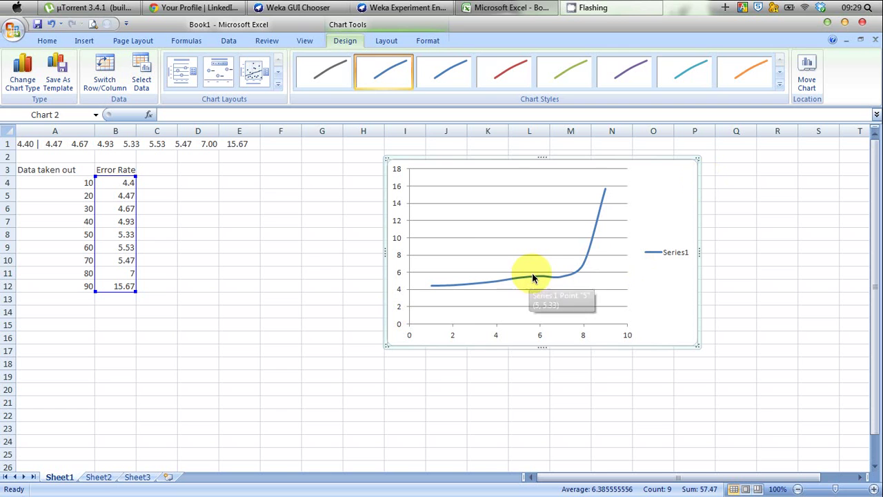
Examine the plotted error-rate curve at its middle, first and last points
mouse_move(543, 281)
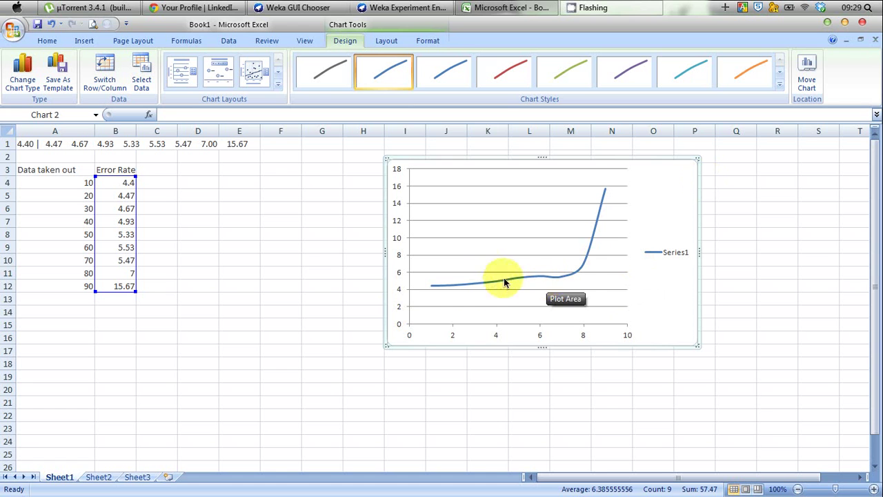
mouse_move(432, 289)
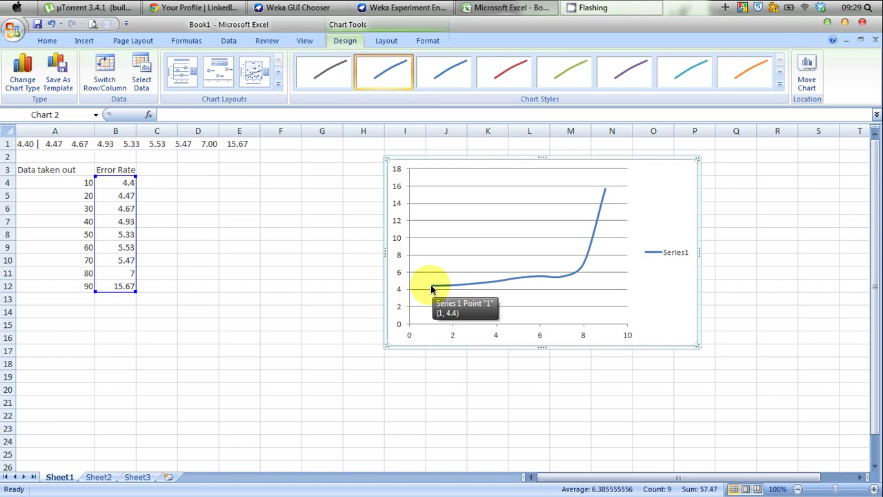
mouse_move(605, 193)
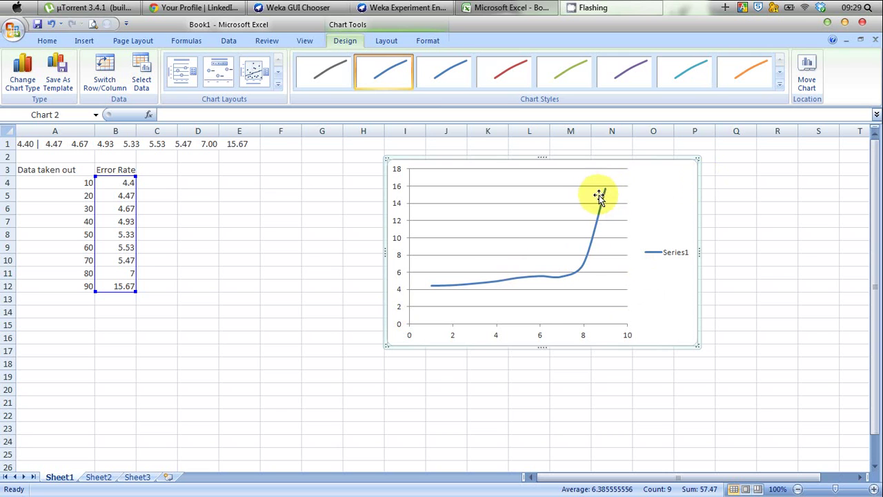